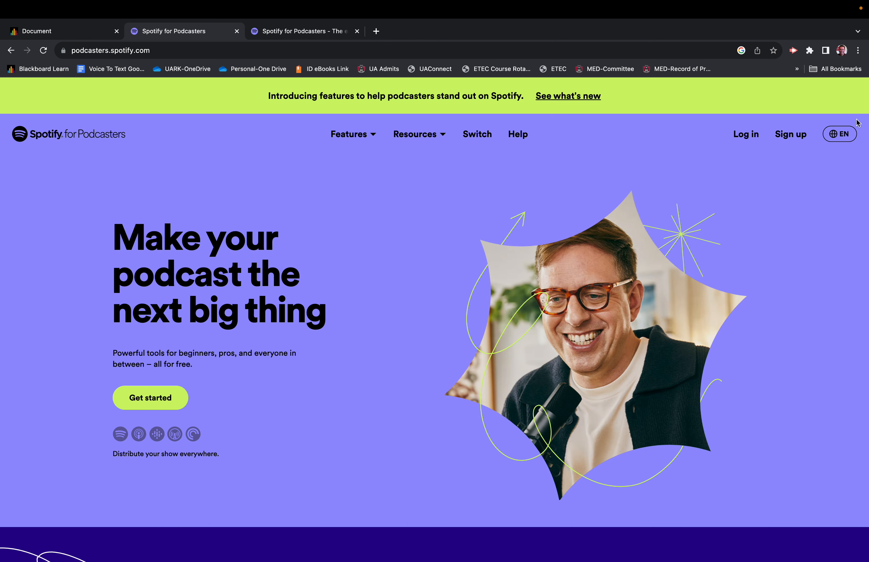
Step: Log in to Spotify for Podcasters as the podcast host, using the Spotify account
left_click(742, 138)
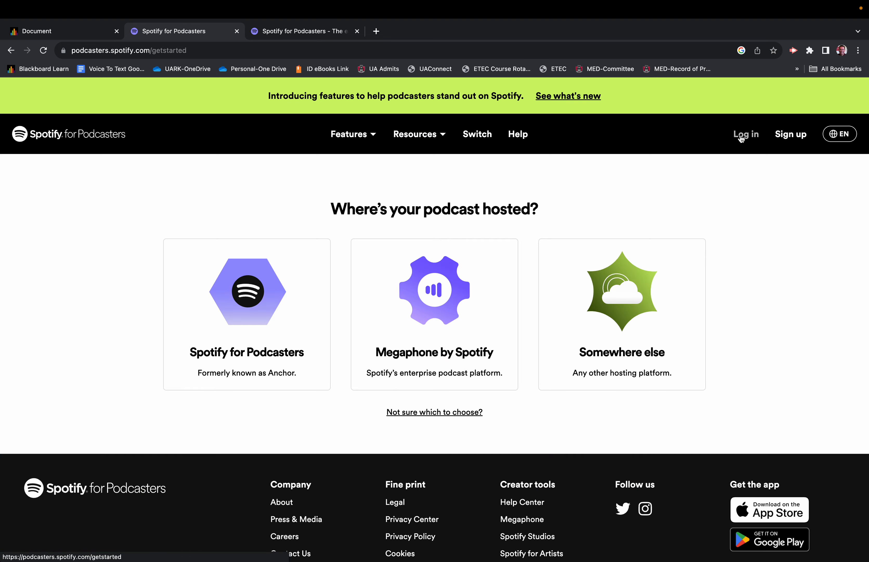
left_click(215, 336)
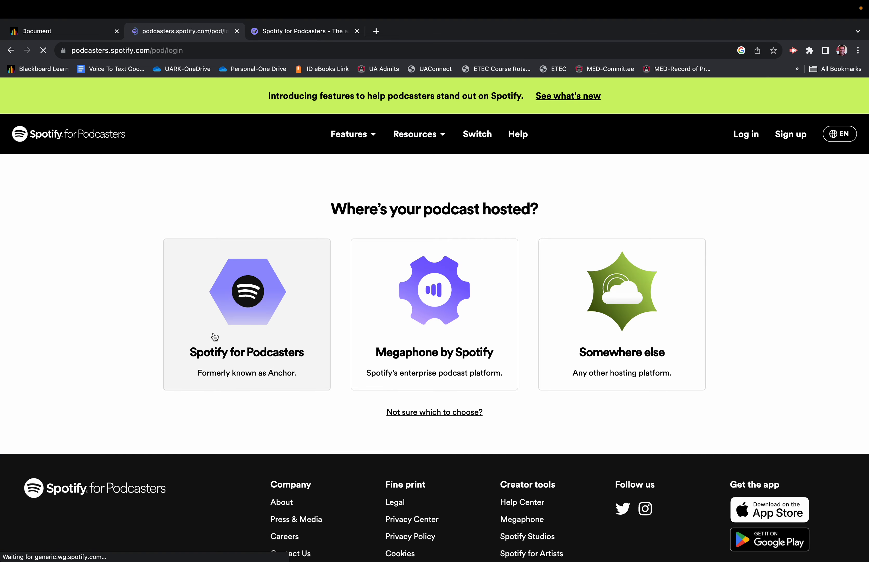
left_click(461, 274)
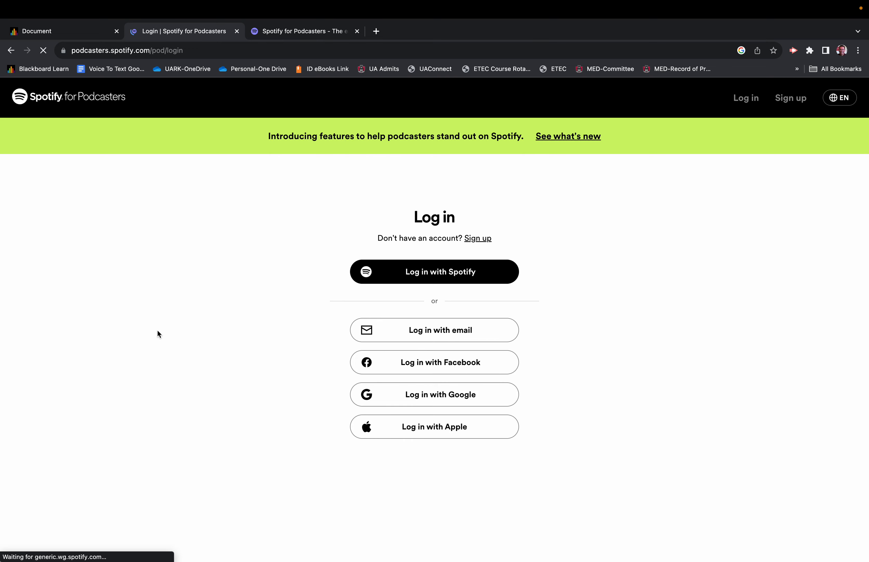
left_click(412, 265)
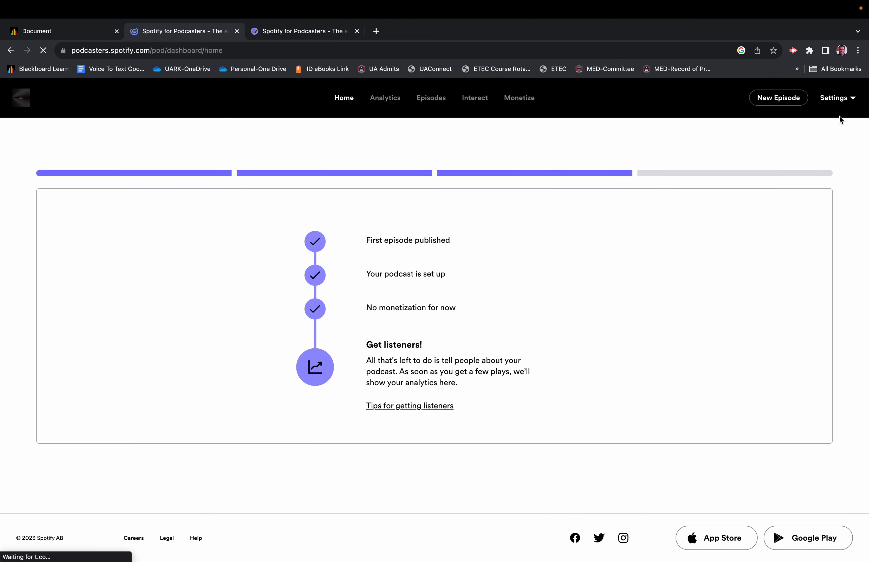
Step: Start a new podcast from the account settings and name it "Podcast How Too Sample"
left_click(834, 99)
left_click(745, 244)
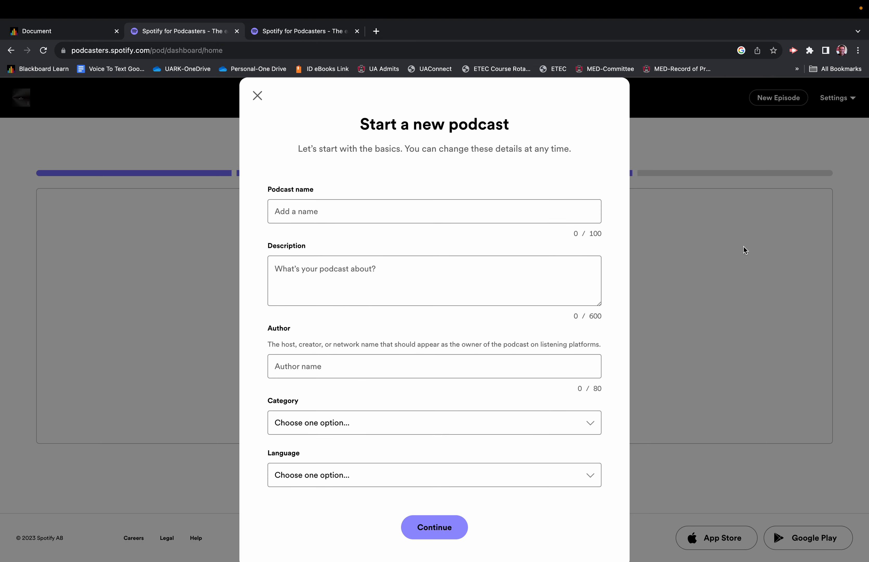
left_click(368, 209)
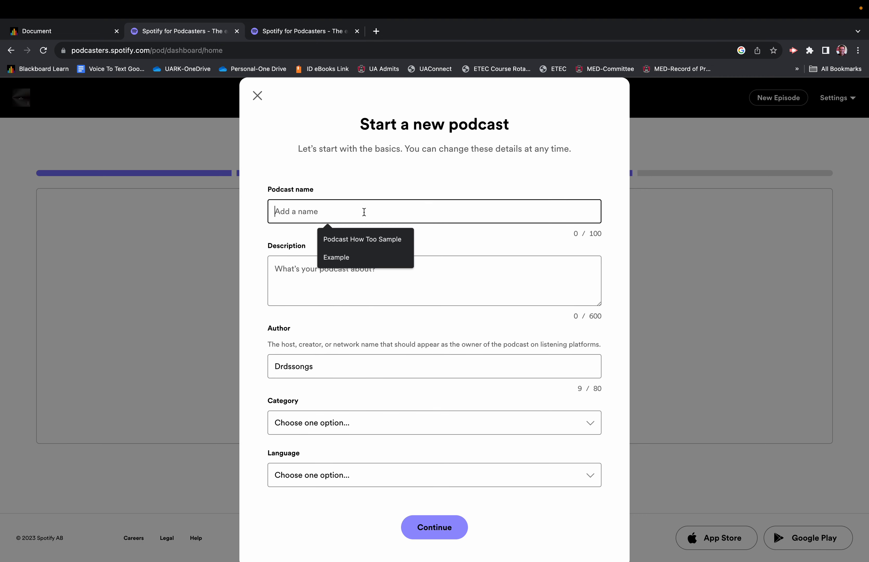
left_click(364, 238)
Step: Enter "How to create a podcast" as the podcast's description
left_click(395, 269)
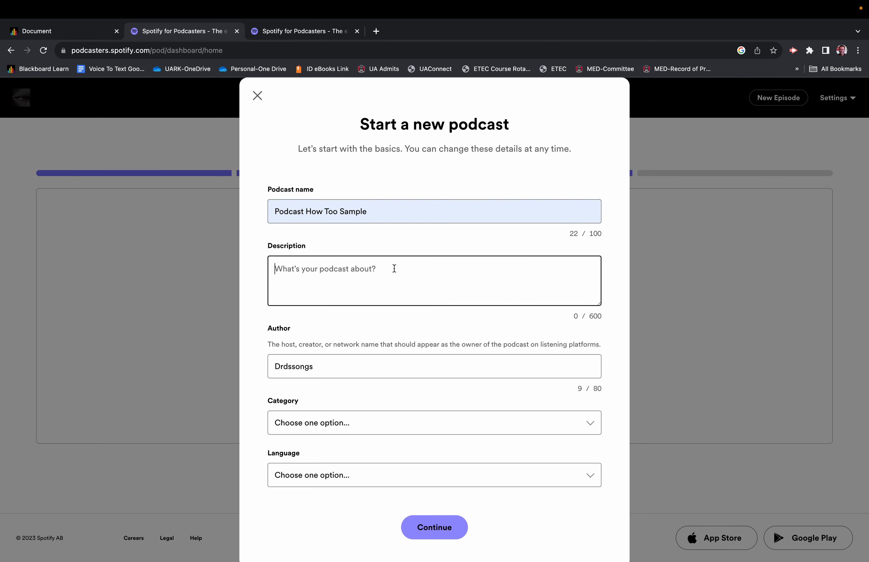
type("How to create a p")
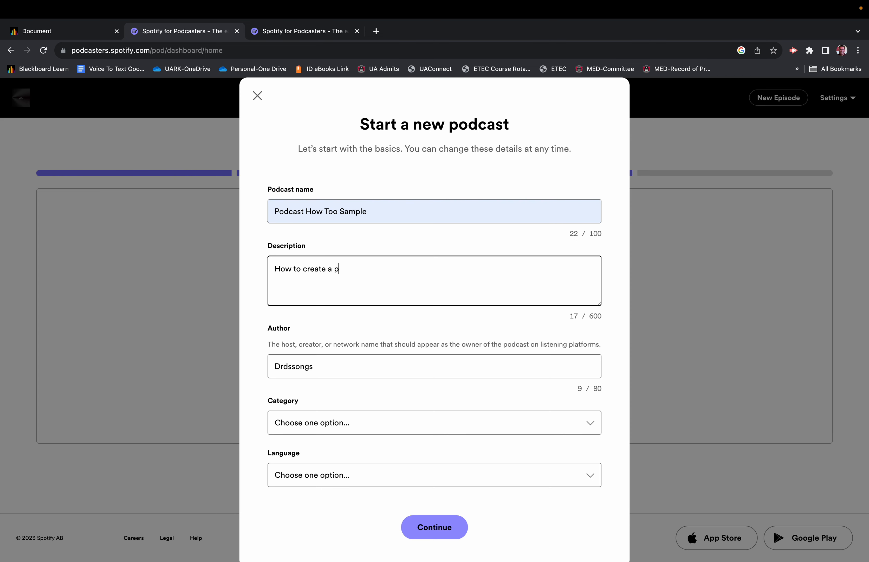
type("od")
scroll(351, 327, "down", 1)
left_click(350, 359)
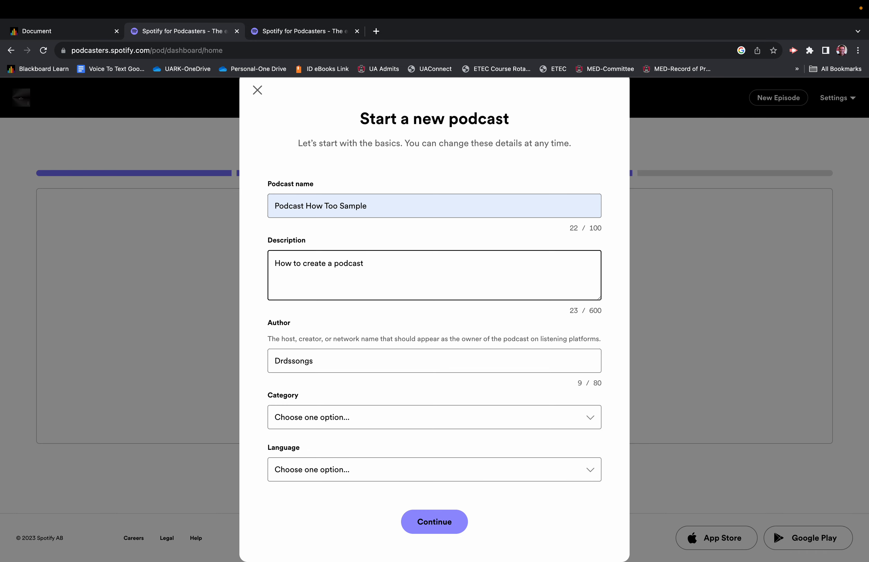
Step: Set the podcast's category to How To and its language to English, and continue to the cover art
left_click(336, 423)
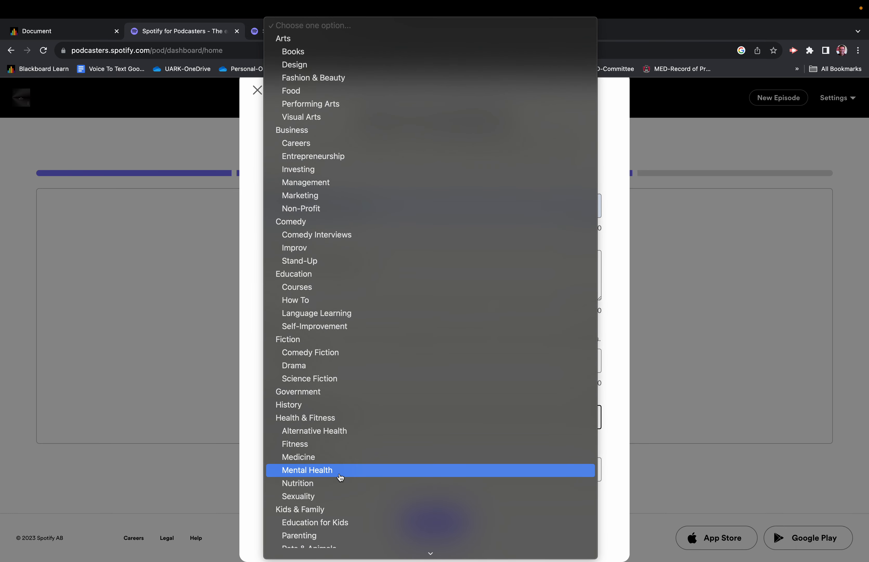
left_click(306, 301)
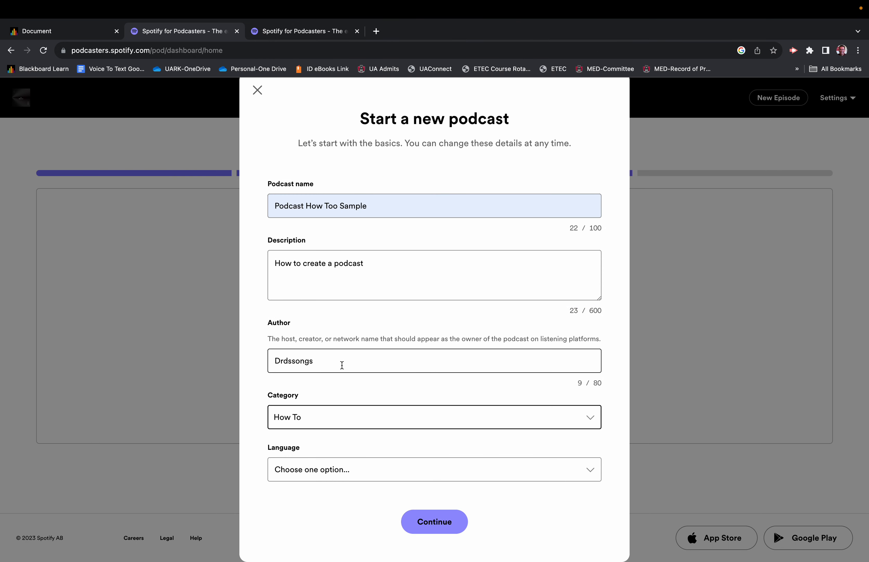
left_click(316, 461)
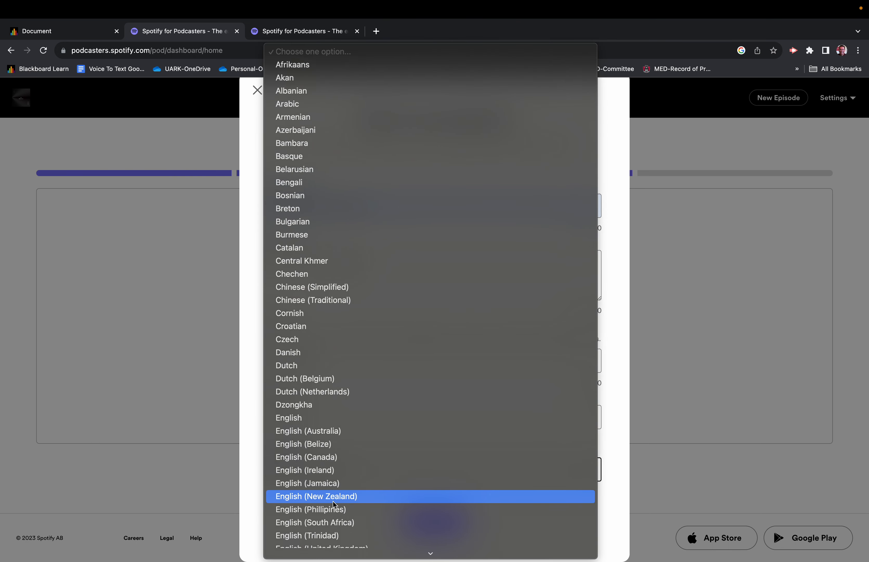
left_click(305, 418)
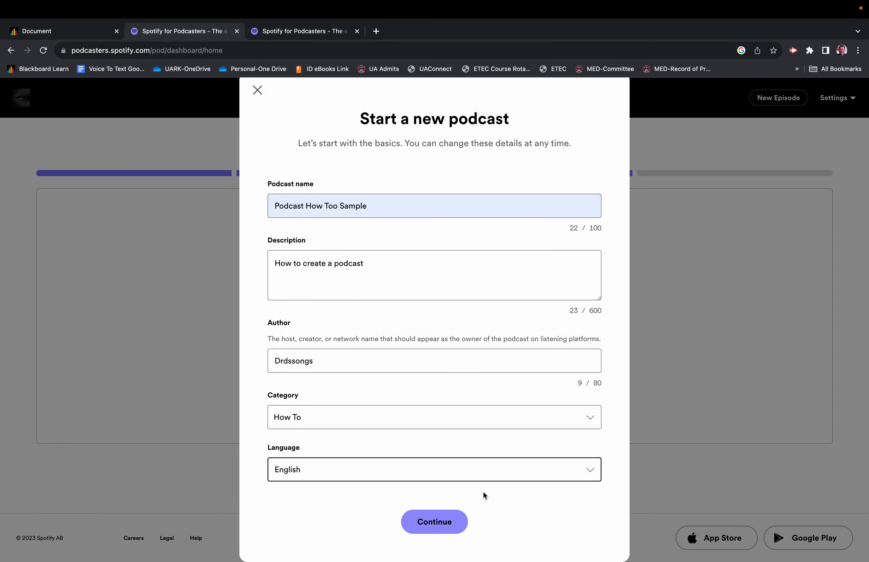
left_click(434, 521)
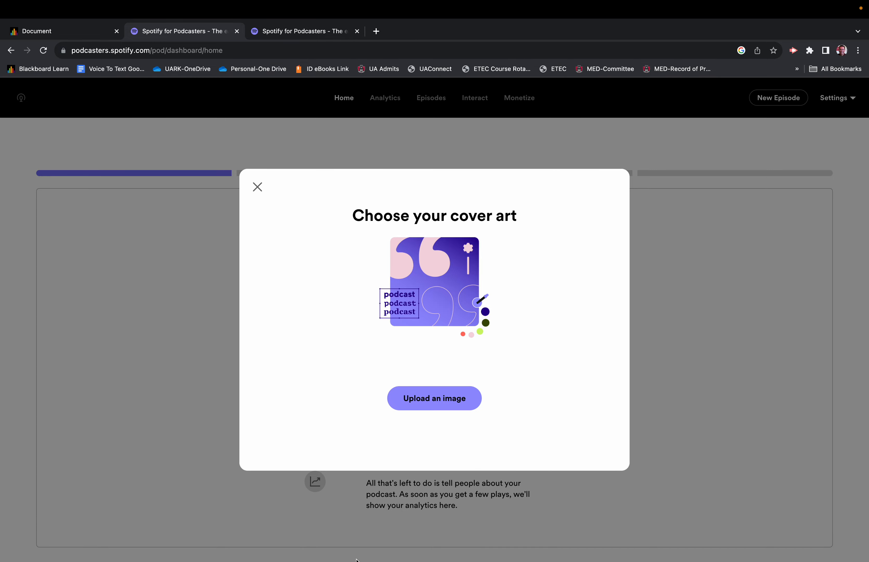
Step: Switch to Canva and search its templates for "cd covers"
left_click(259, 546)
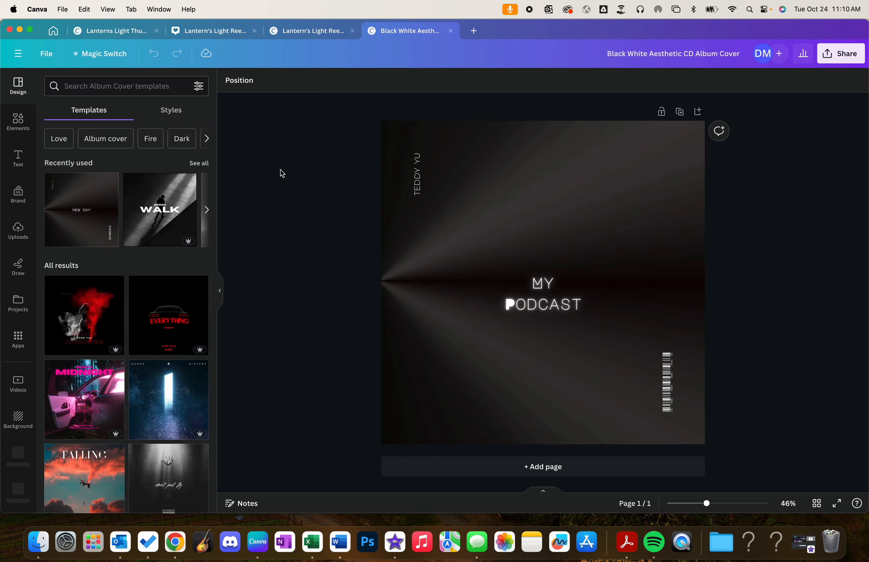
left_click(53, 30)
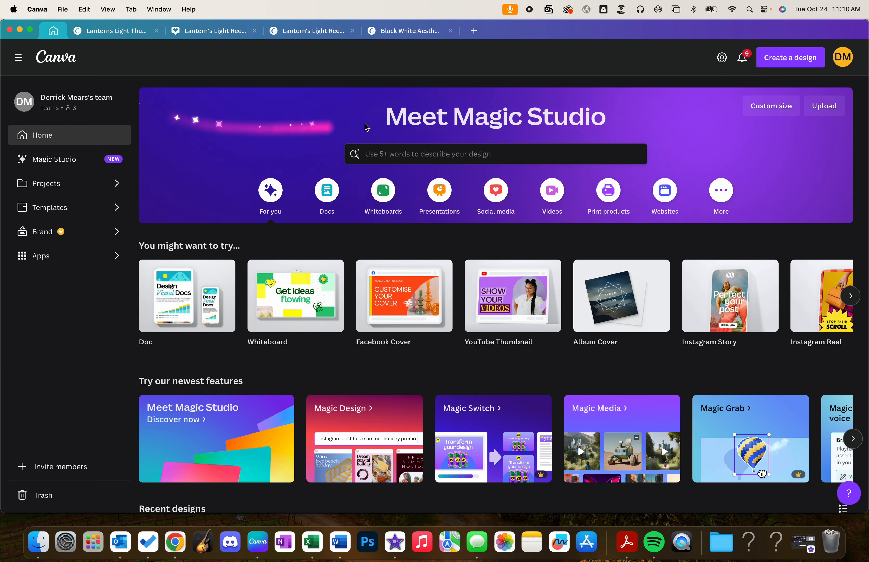
left_click(510, 151)
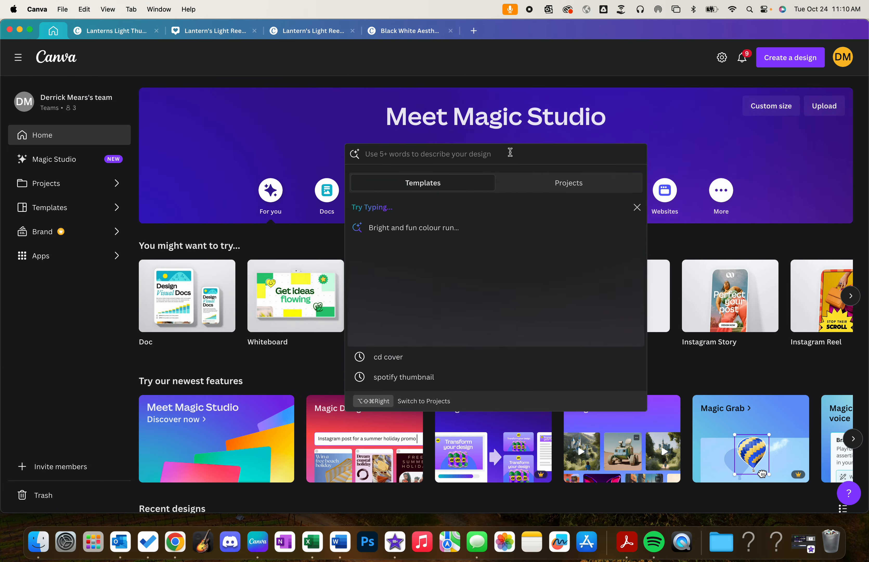
type("cd covers")
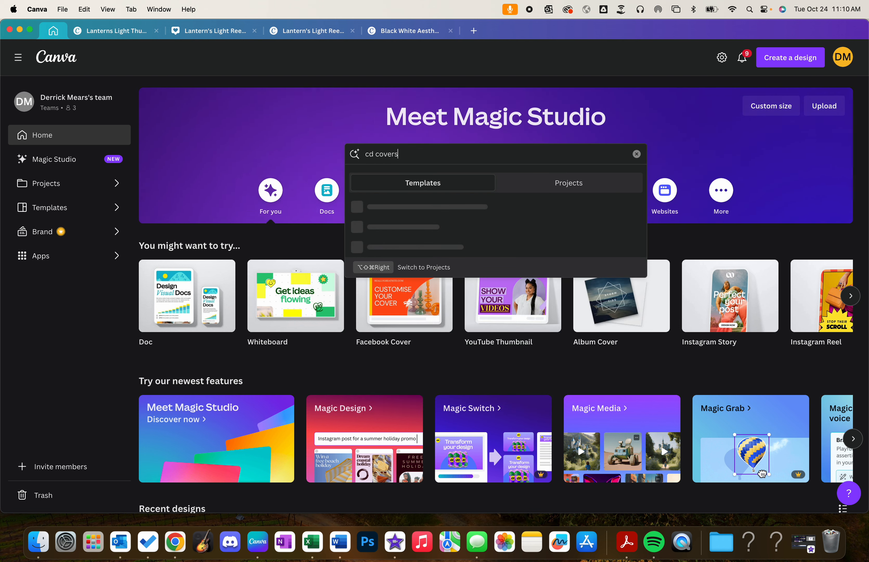
key("Return")
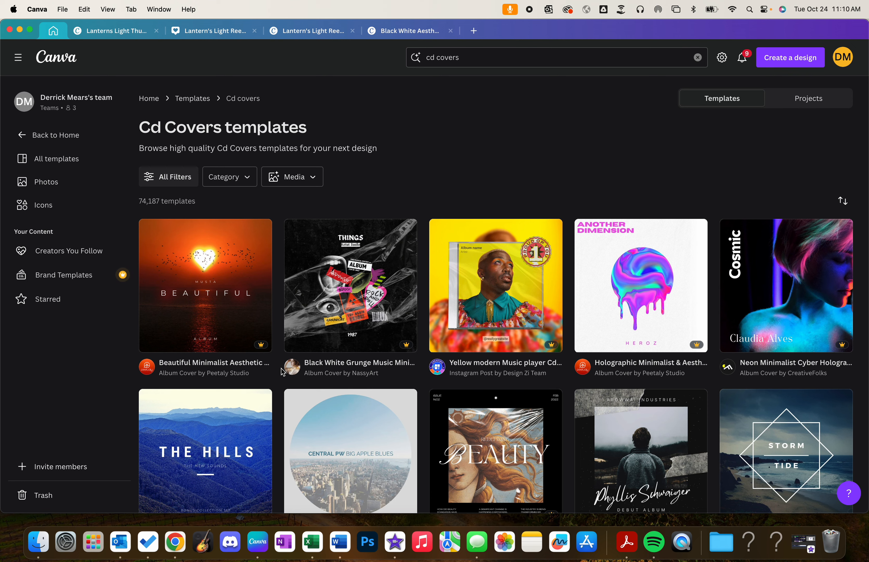
Step: Browse the cover templates and open "Beautiful Minimalist Aesthetic CD Cover Art" for customizing
scroll(215, 381, "down", 1)
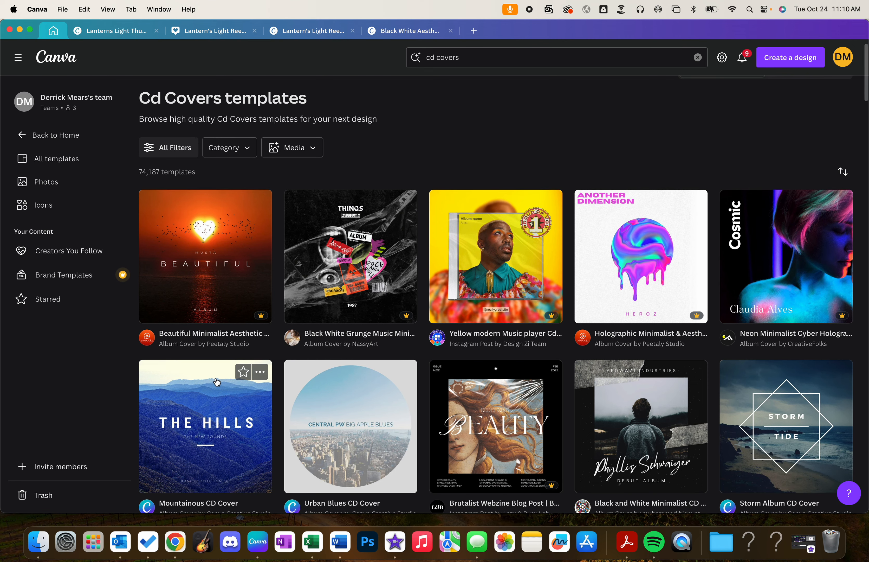
scroll(216, 382, "up", 1)
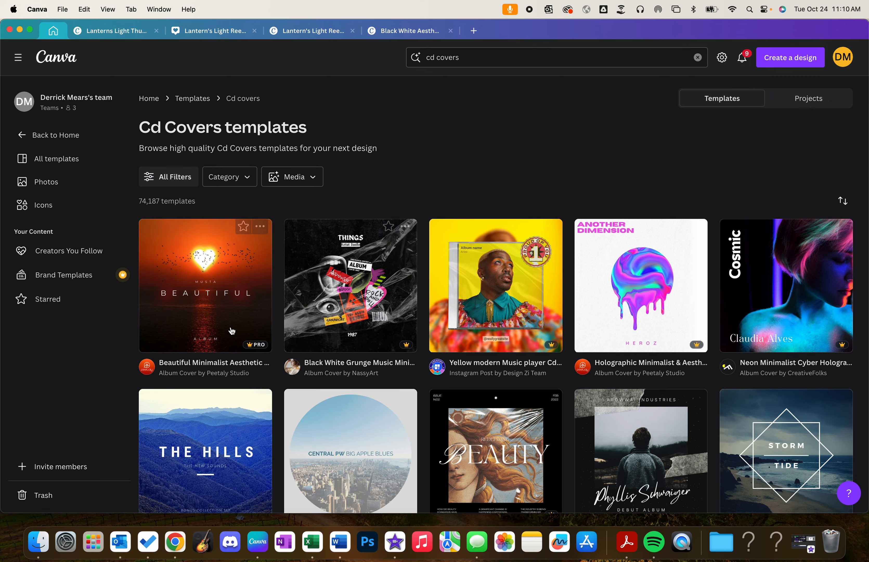
left_click(207, 302)
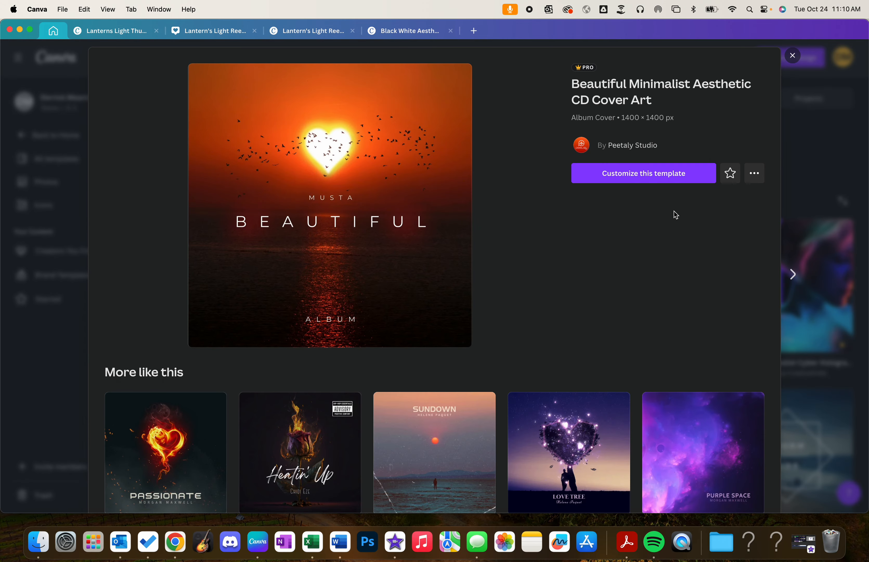
left_click(657, 181)
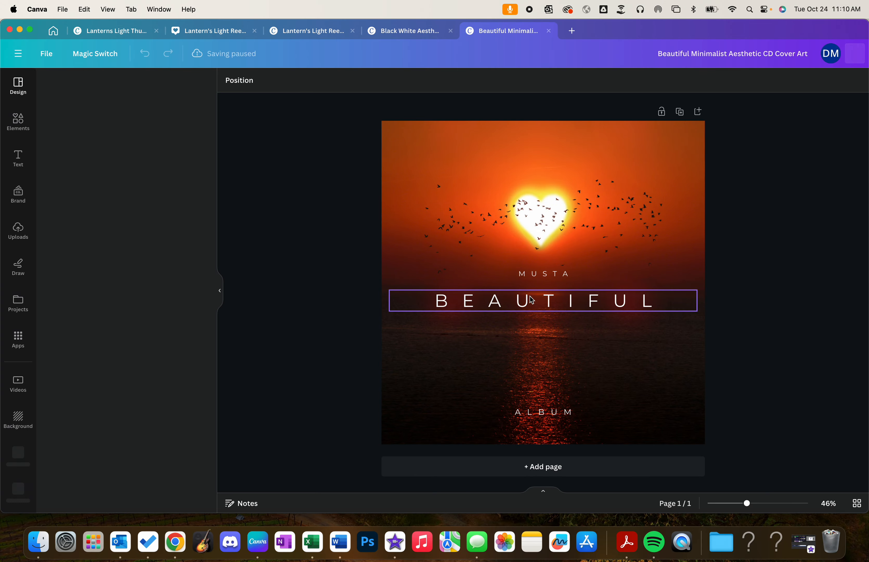
Step: Replace the cover's "BEAUTIFUL" title with "MY PODCAST" and open the design's sharing options
left_click(550, 302)
left_click_drag(663, 301, 436, 307)
type("MY POD")
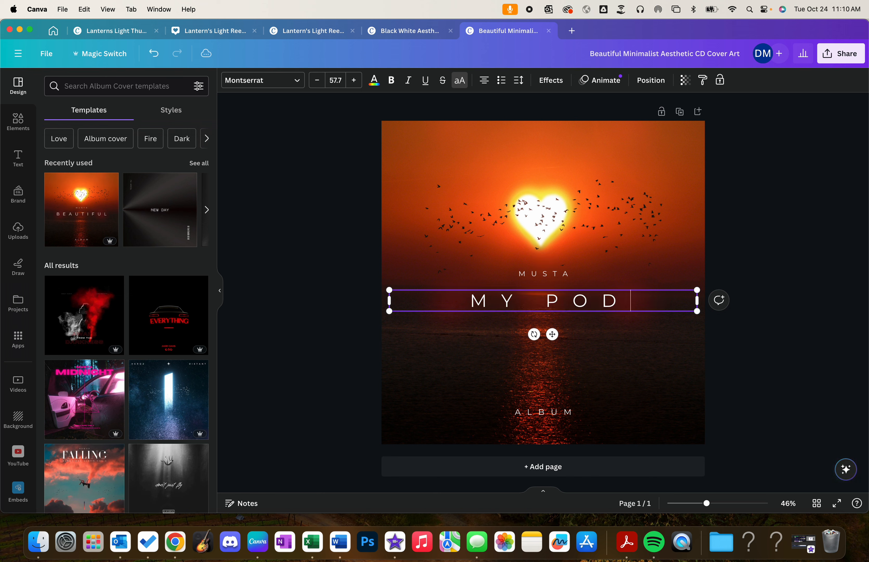
type("CAST")
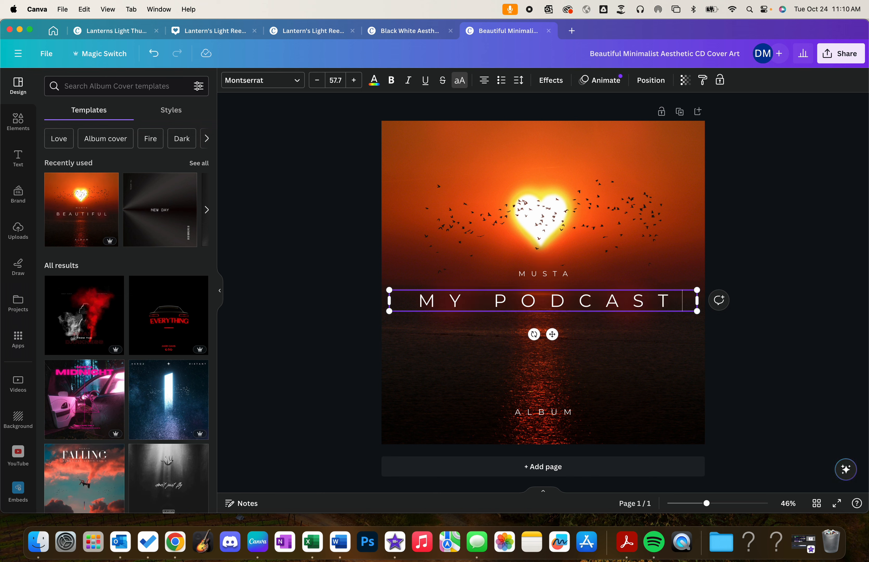
left_click(833, 61)
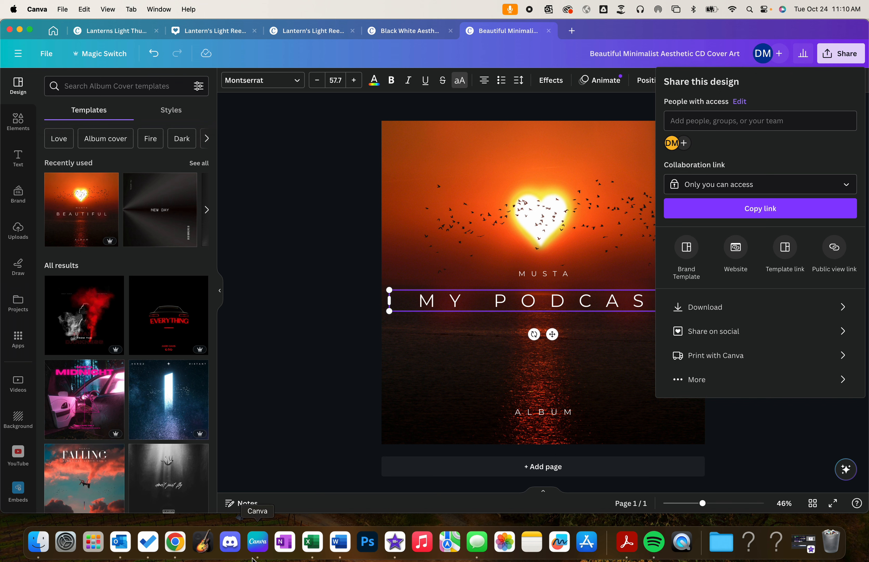
Step: Switch back to Chrome, upload Podcast Cover.png from the Desktop as cover art, and finish adding the podcast with the default crop
left_click(175, 542)
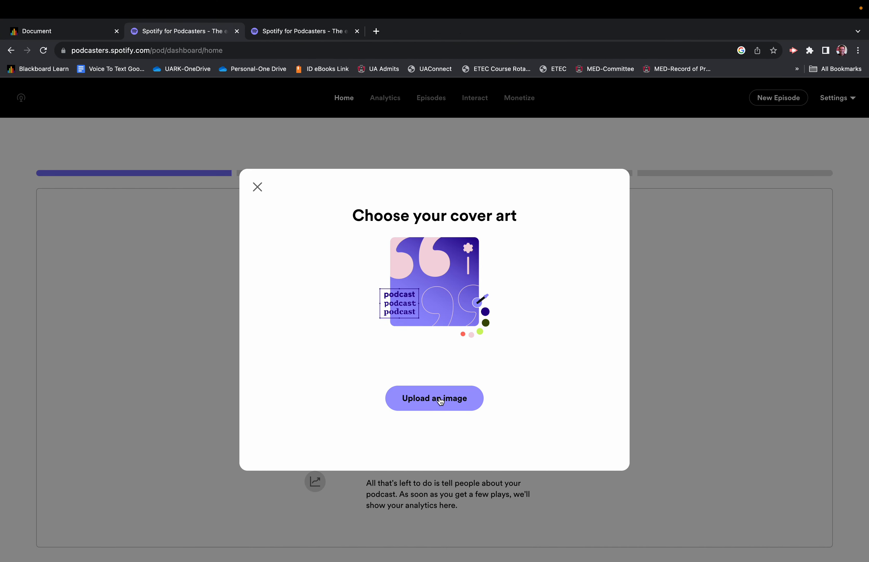
left_click(441, 401)
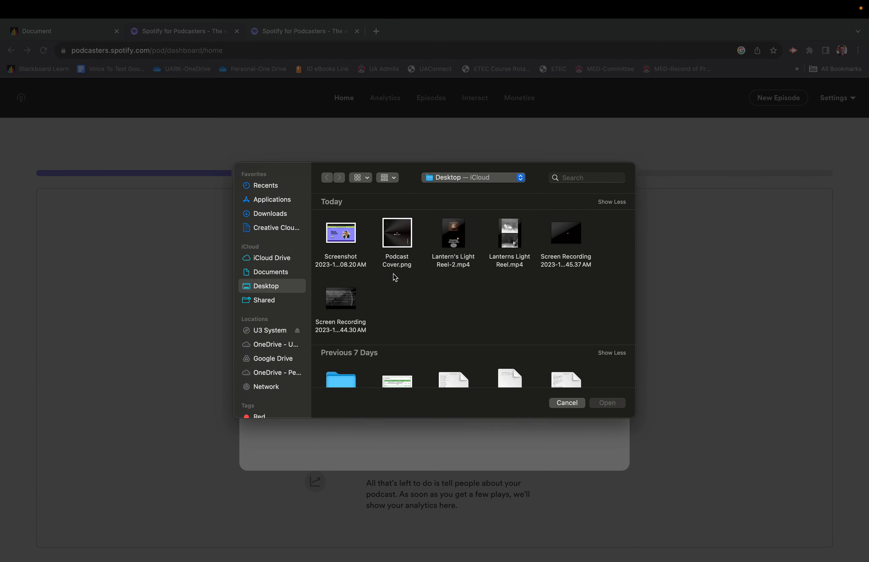
left_click(396, 252)
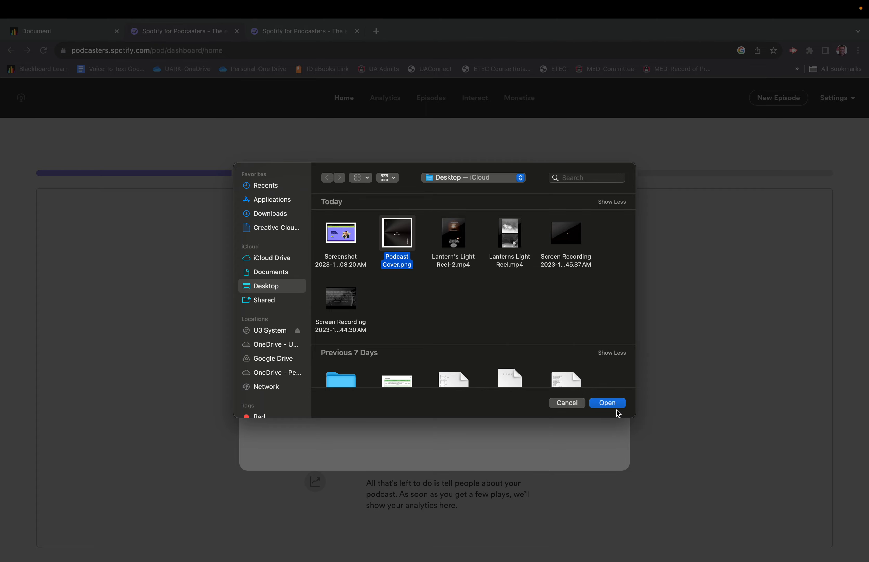
left_click(607, 402)
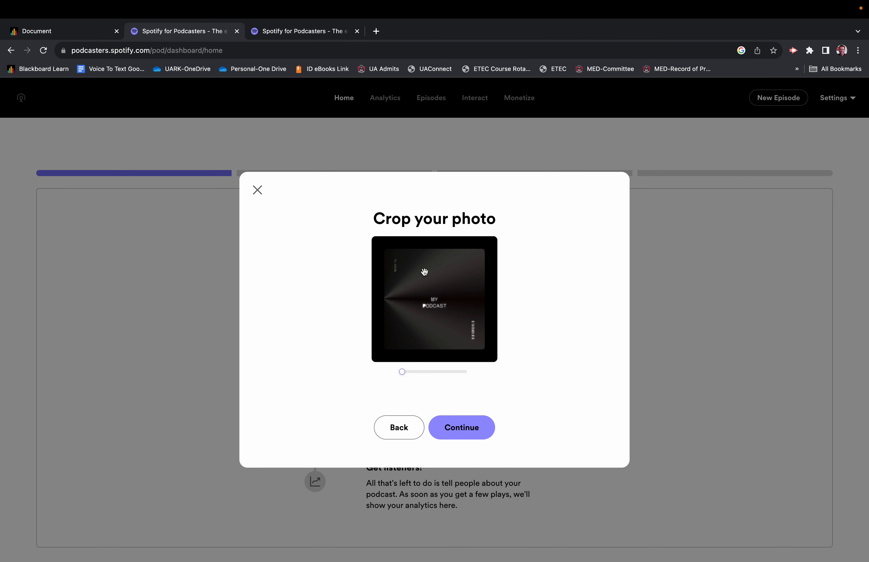
left_click(465, 430)
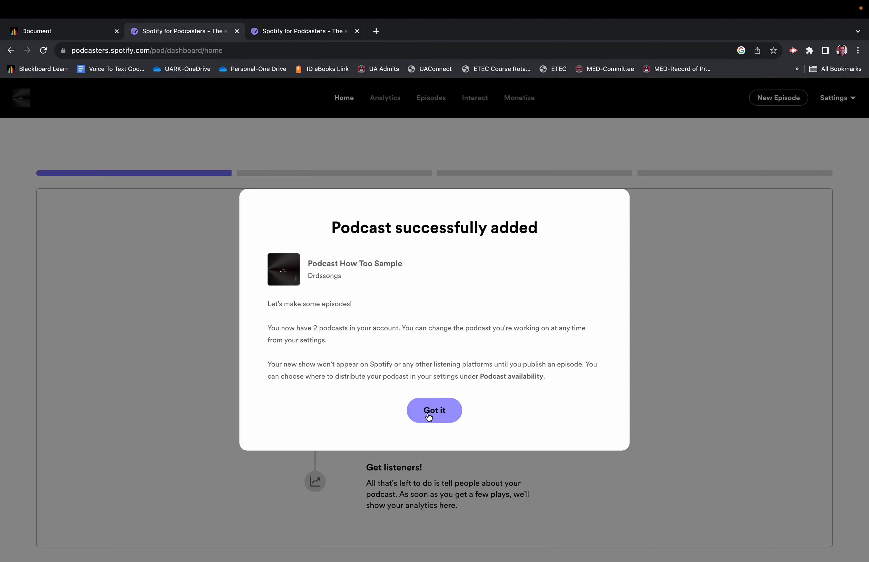
left_click(429, 417)
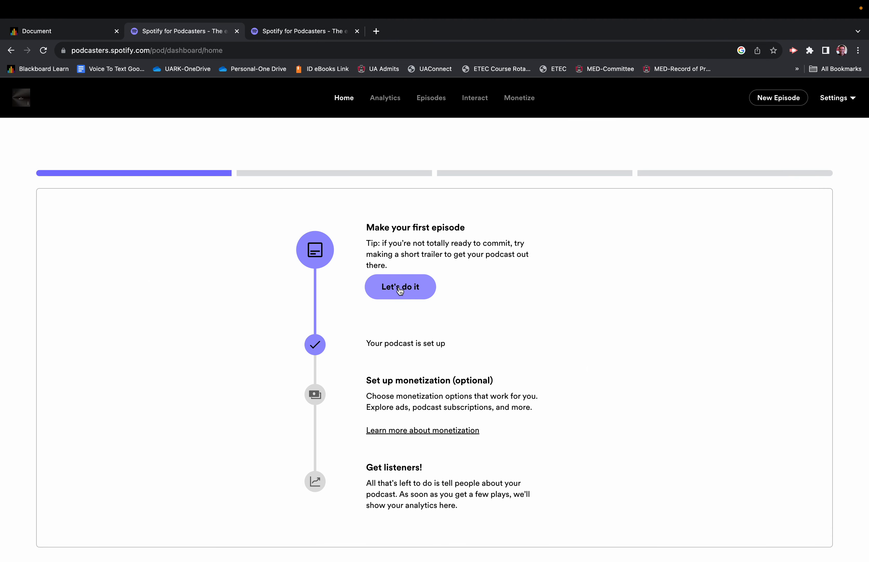
Step: Start the first episode and record an audio clip about 4 seconds long using Default - External Microphone (Built-in)
left_click(401, 289)
left_click(170, 411)
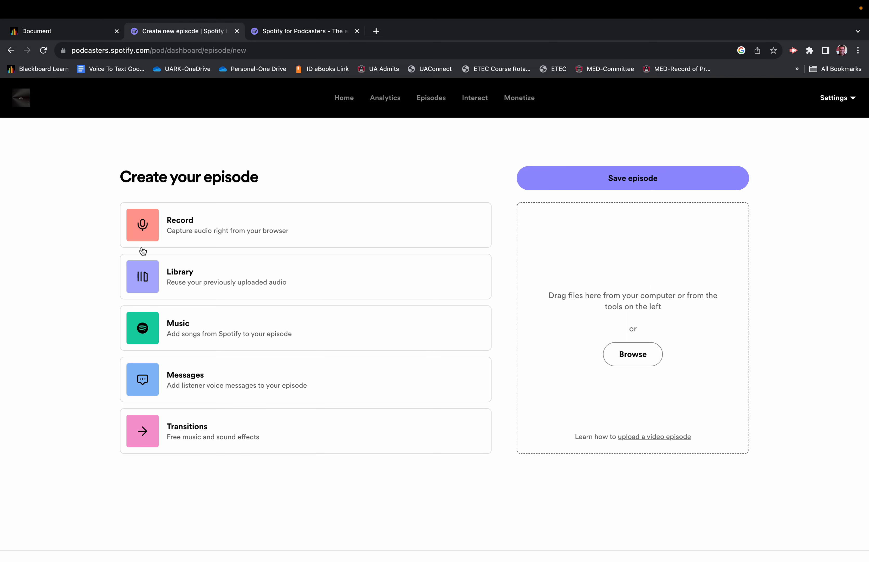
left_click(142, 230)
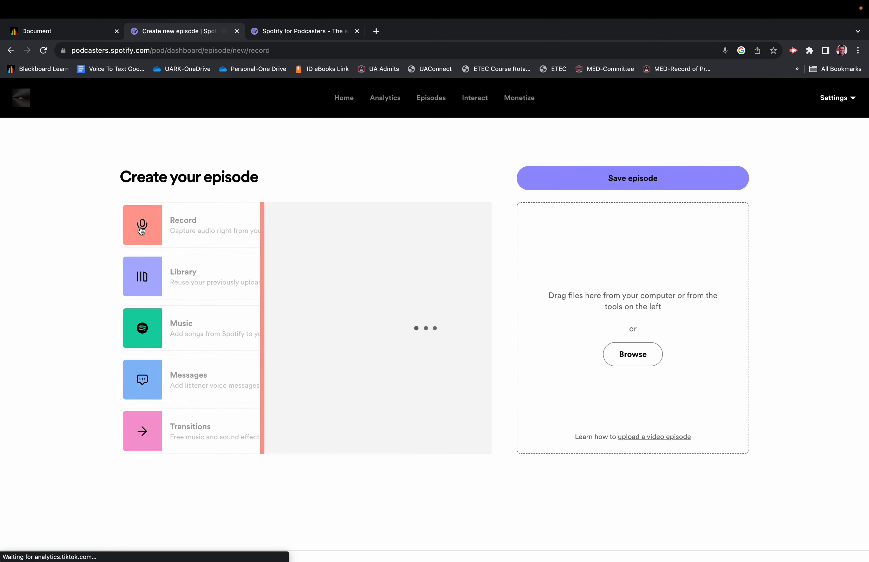
left_click(283, 290)
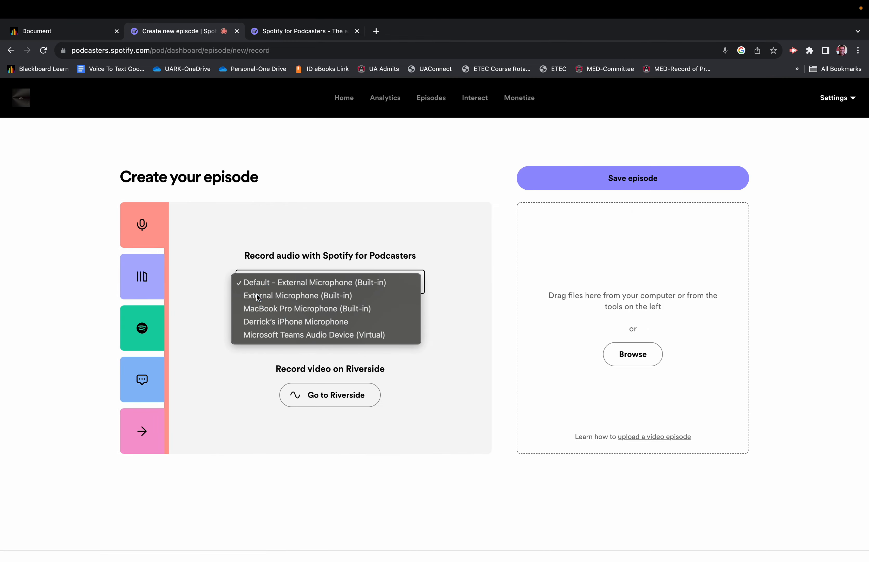
left_click(277, 296)
left_click(271, 283)
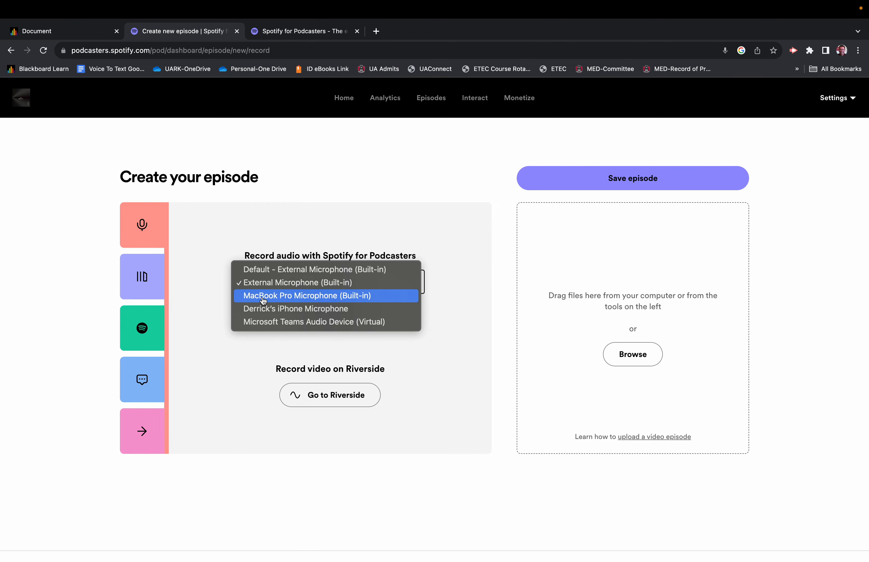
left_click(267, 269)
scroll(318, 319, "down", 1)
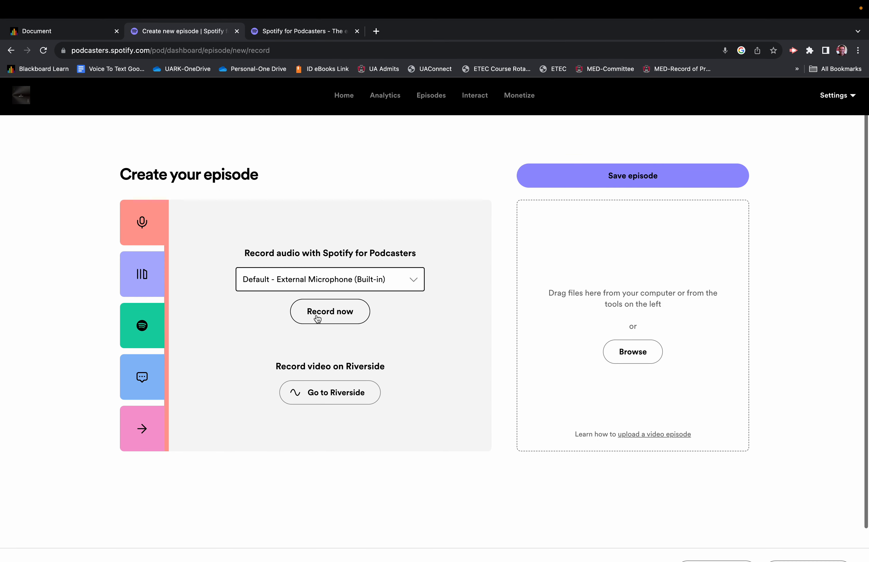
left_click(318, 317)
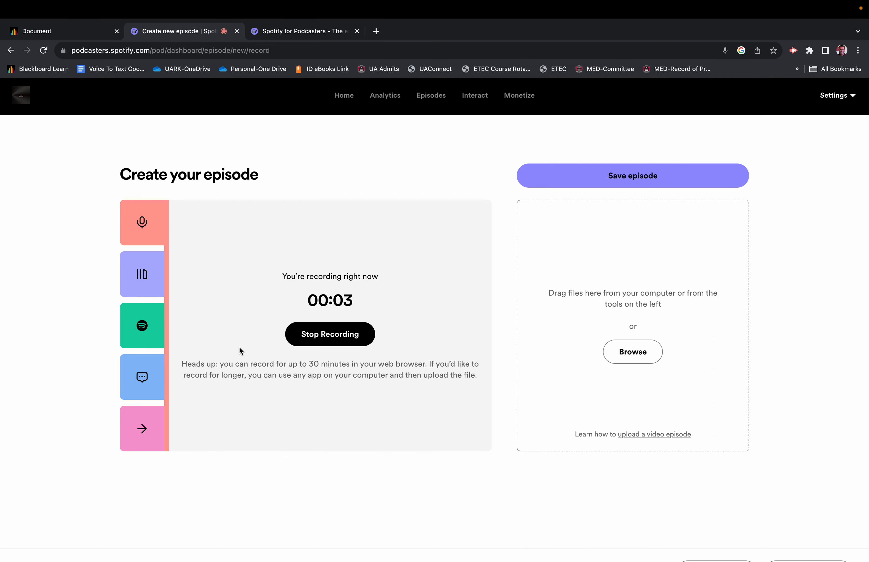
left_click(331, 338)
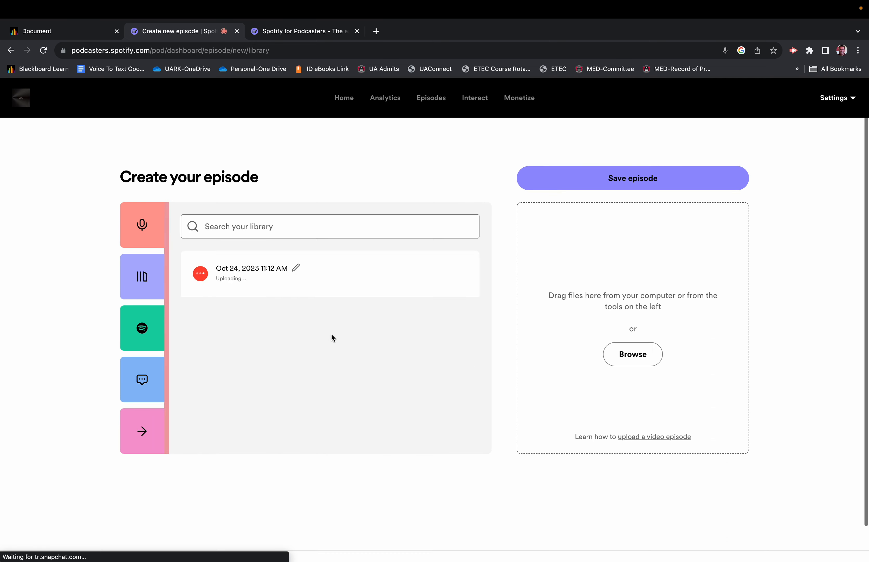
Step: Rename the new library recording as "Introduction" and add it to the episode
left_click(295, 268)
left_click_drag(291, 269, 217, 270)
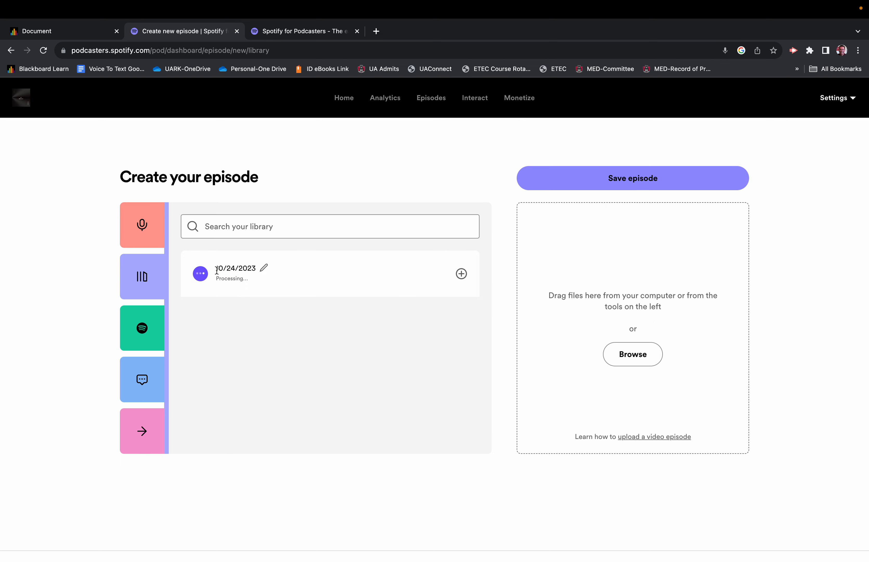
left_click(264, 268)
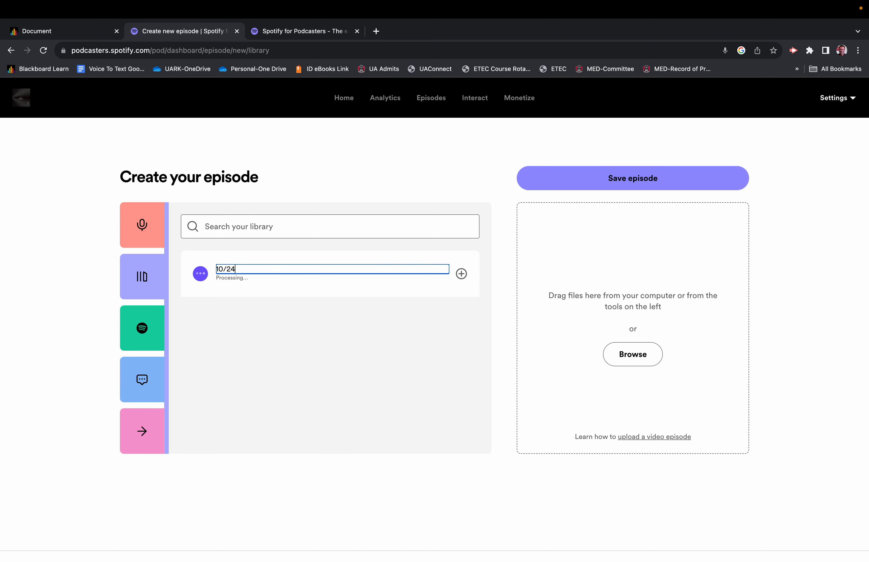
type("Introduction")
left_click(239, 335)
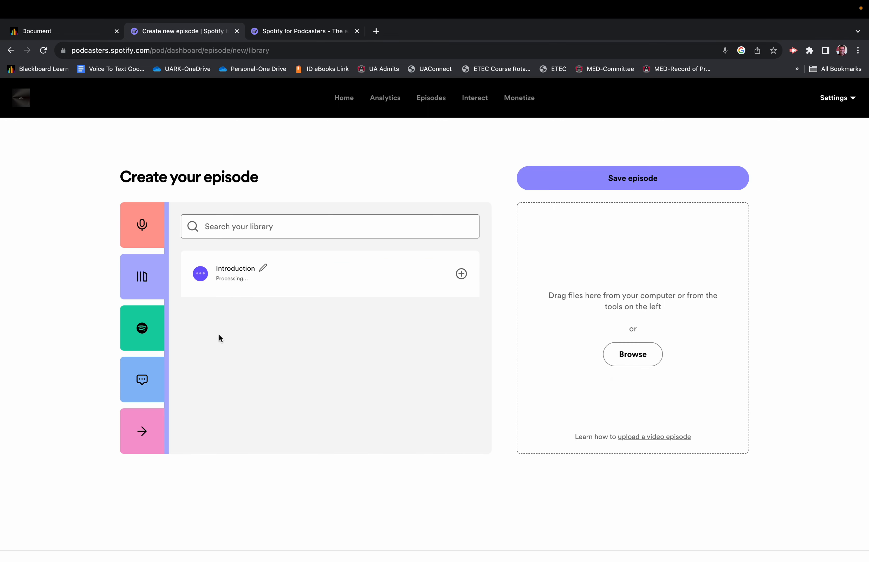
left_click_drag(243, 286, 677, 252)
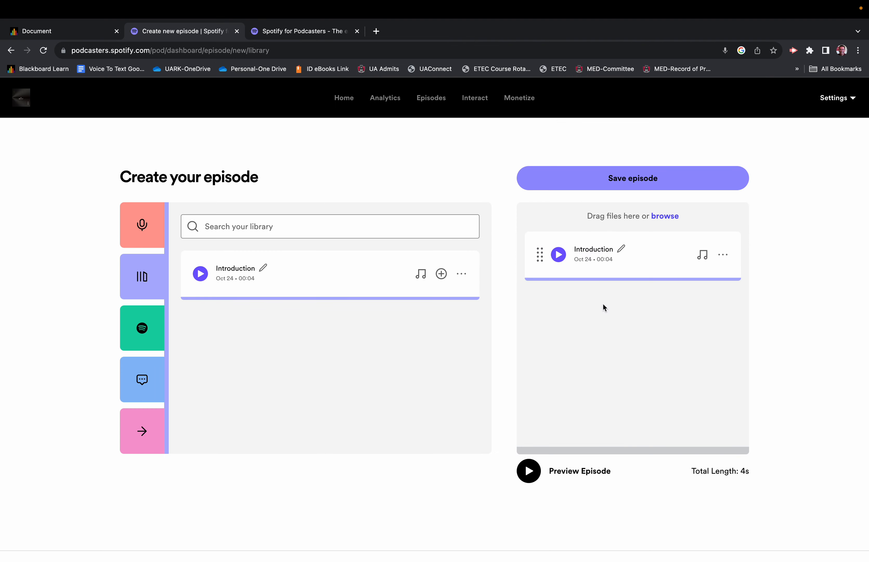
Step: Add the "Elmore Heights" transition to the episode after the Introduction clip
left_click(141, 440)
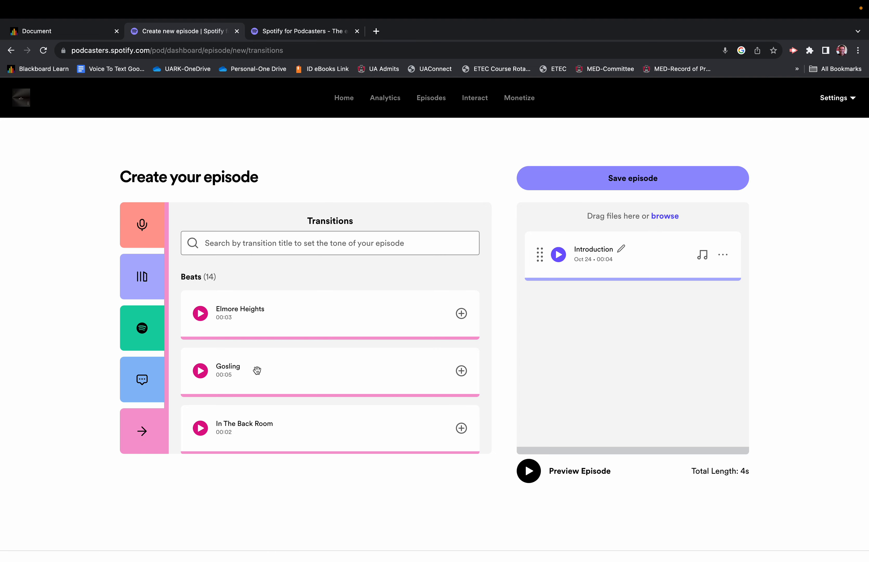
scroll(257, 370, "down", 3)
scroll(257, 371, "up", 4)
left_click_drag(244, 326, 571, 324)
left_click_drag(388, 323, 731, 322)
left_click(461, 314)
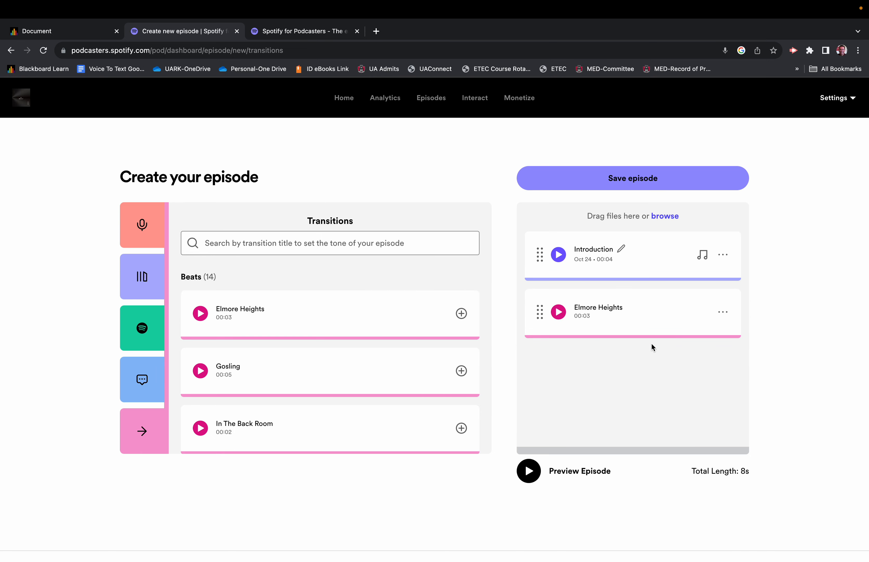
Step: Record a second audio clip about 5 seconds long and add it to the episode after the Elmore Heights transition
left_click(142, 231)
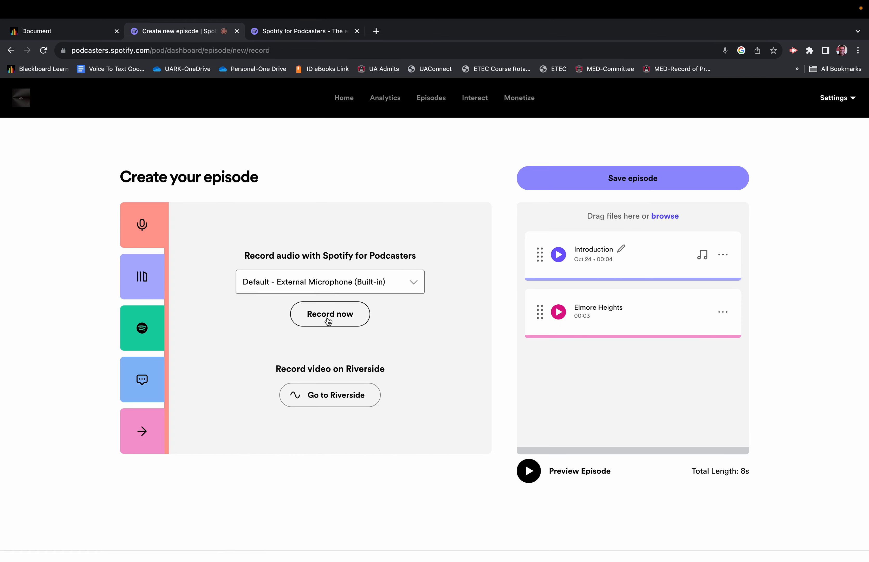
left_click(329, 320)
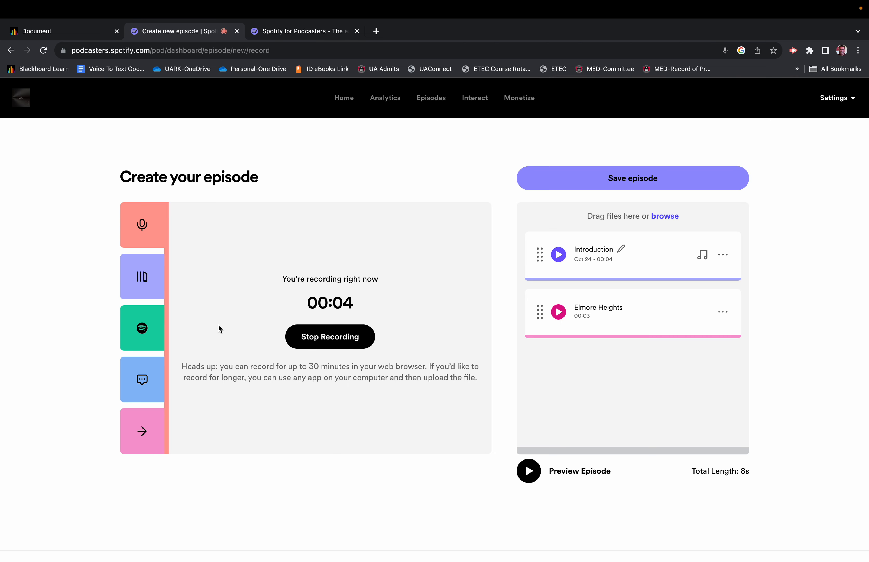
left_click(318, 337)
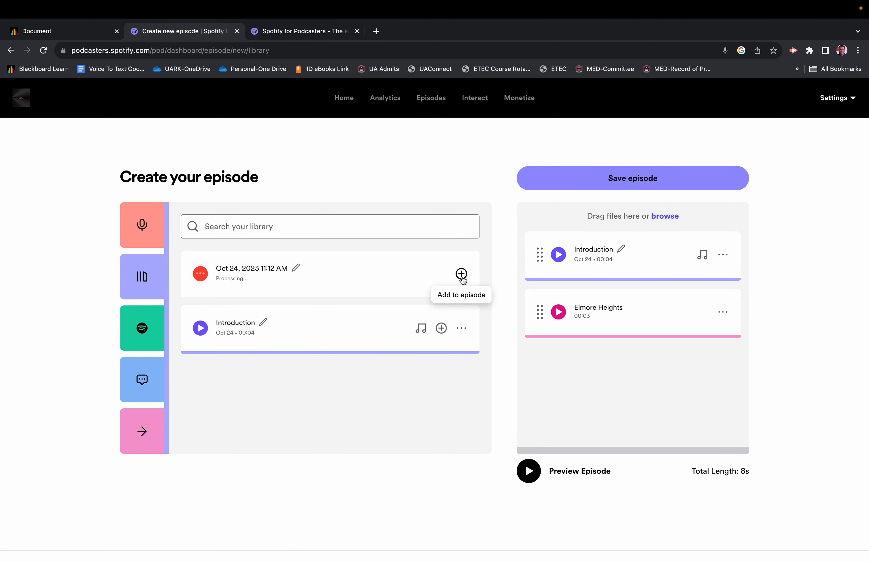
left_click(461, 275)
Step: Add the "Gosling" transition at the end of the episode and play the episode preview
left_click(156, 426)
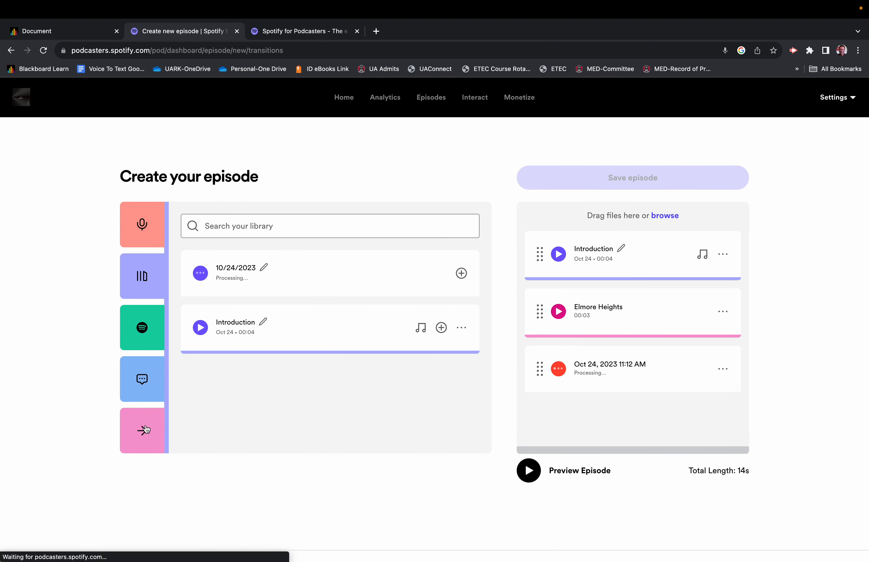
left_click(462, 371)
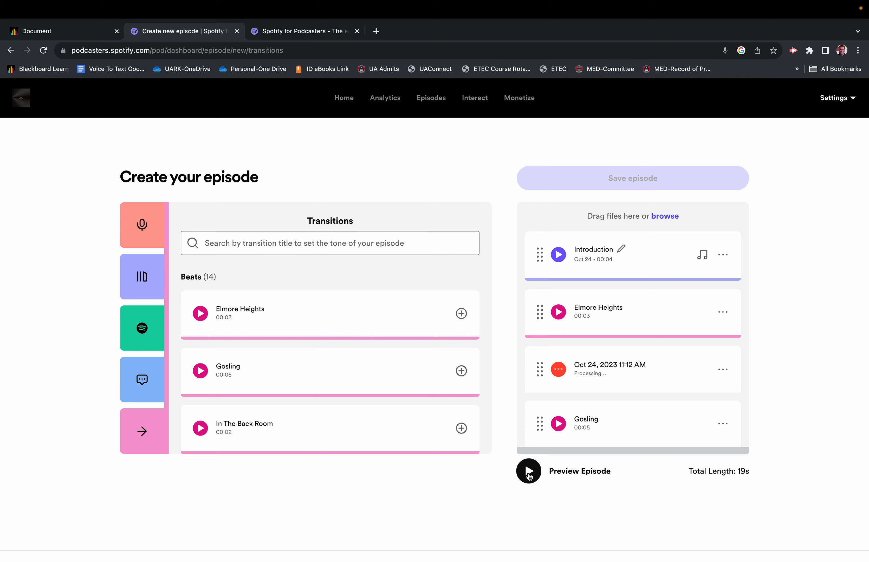
left_click(529, 474)
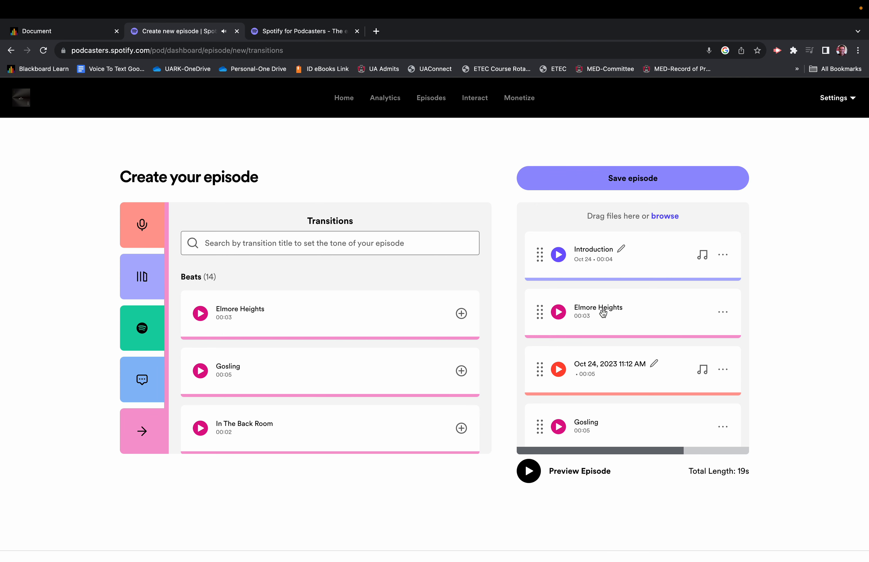
Step: Save the assembled episode and title it "Creating a Podcast"
left_click(615, 180)
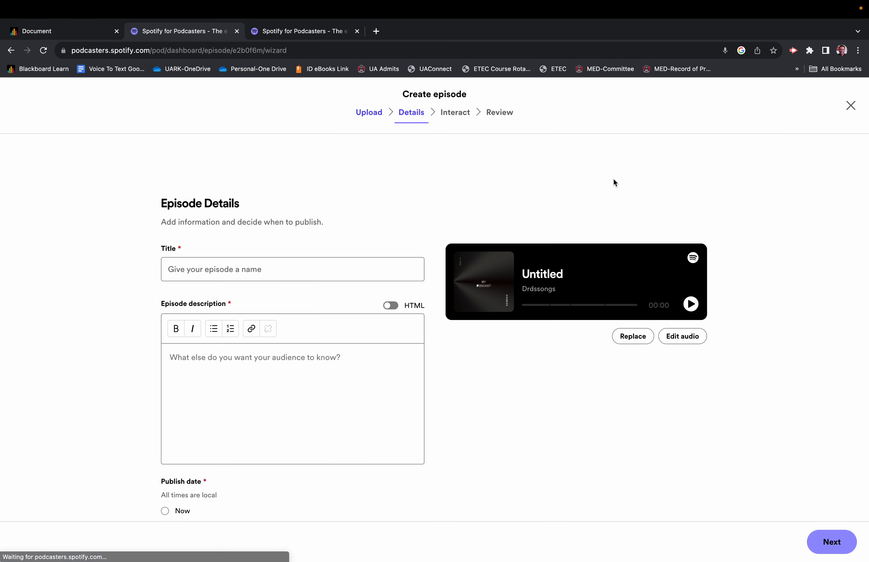
left_click(303, 268)
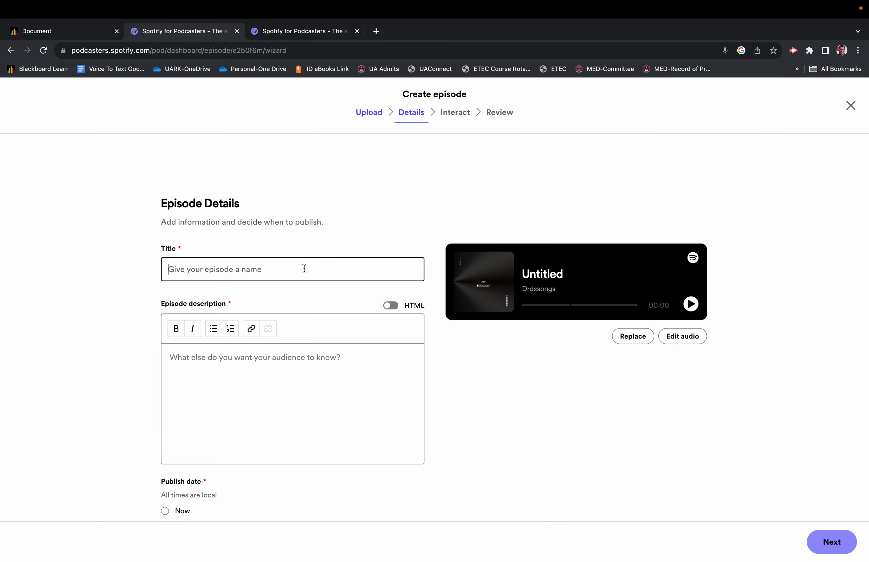
type("Creating ")
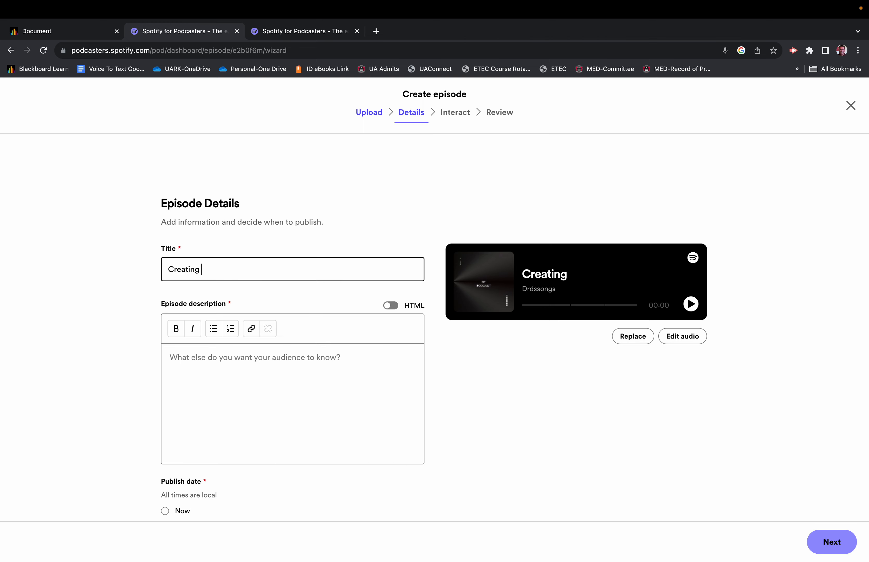
type("a Podcast")
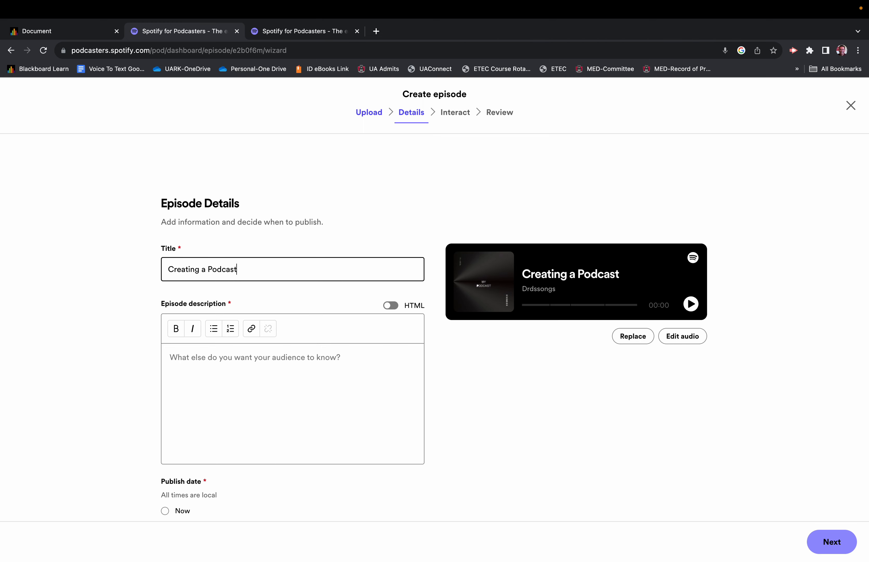
Step: Enter "A step by step process to creating a podcast" as the episode description
left_click(272, 354)
type("a s")
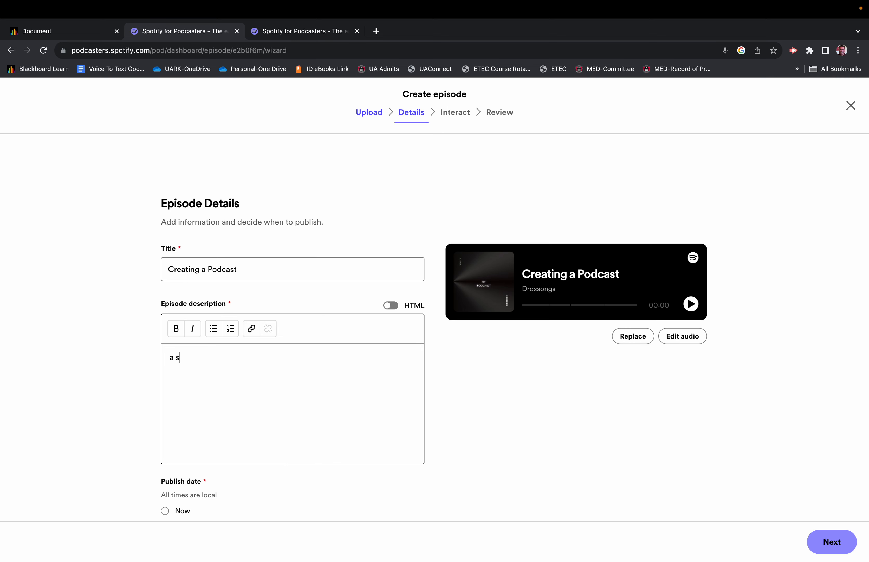
type("tep. y ste")
key("BackSpace")
key("BackSpace")
key("BackSpace")
key("BackSpace")
key("BackSpace")
key("BackSpace")
key("BackSpace")
key("BackSpace")
type("A step by step process to creating a pod")
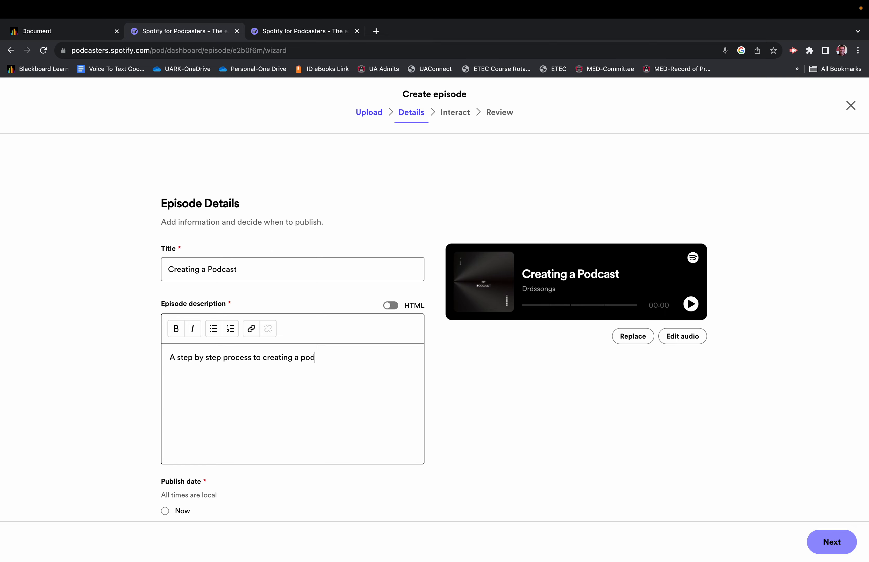
type("cast")
Step: Set the publish date to Now and explicit content to No, and continue to the Interact stage
scroll(86, 394, "down", 3)
left_click(170, 398)
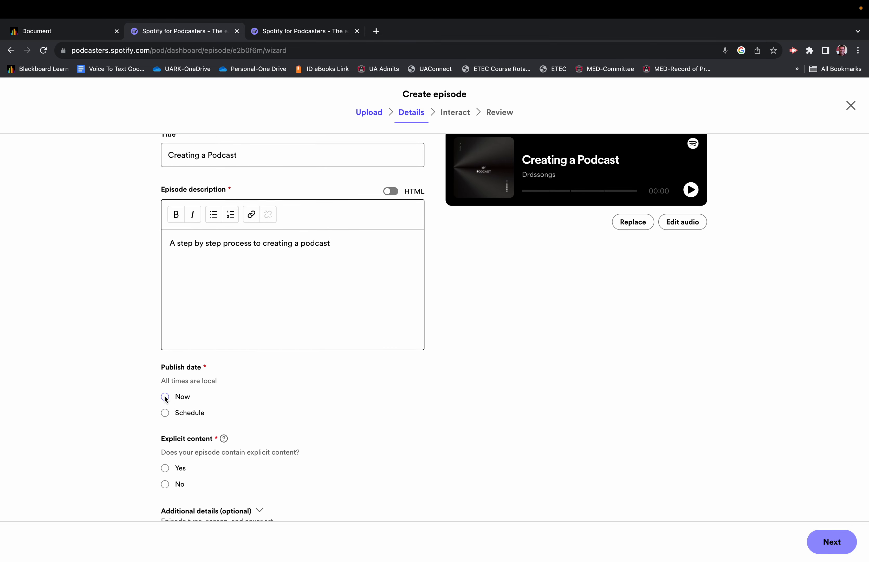
scroll(118, 402, "down", 2)
left_click(165, 484)
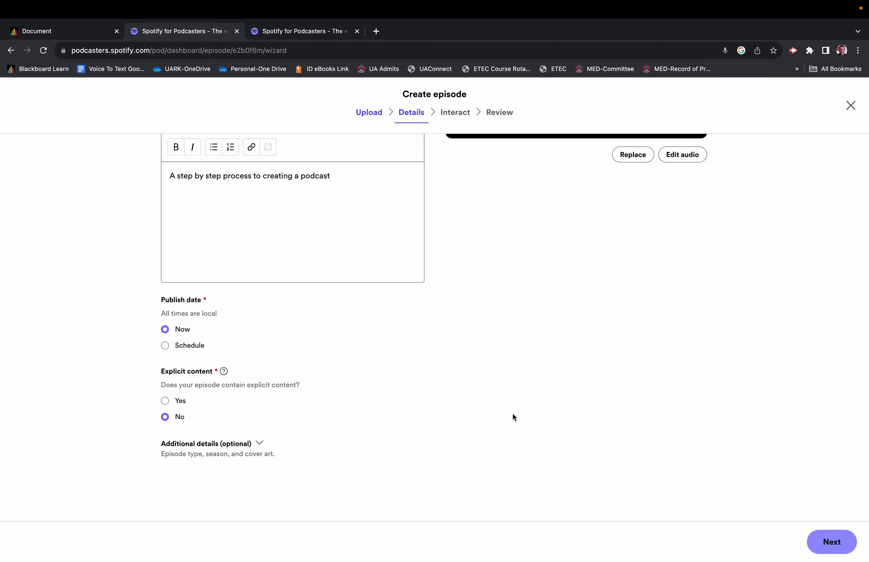
scroll(513, 413, "up", 4)
left_click(833, 542)
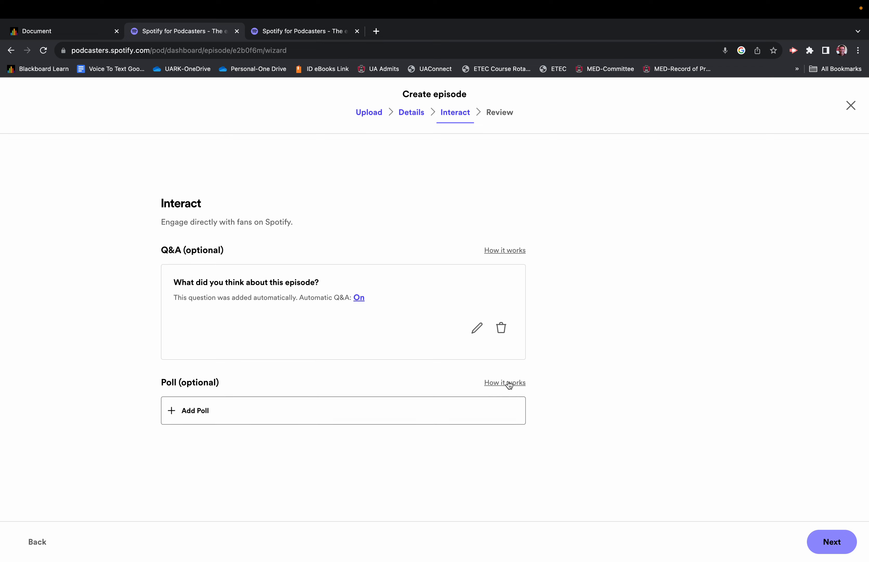
Step: Keep the automatic Q&A without a poll, and publish the episode, dismissing the social sharing dialog
left_click(824, 541)
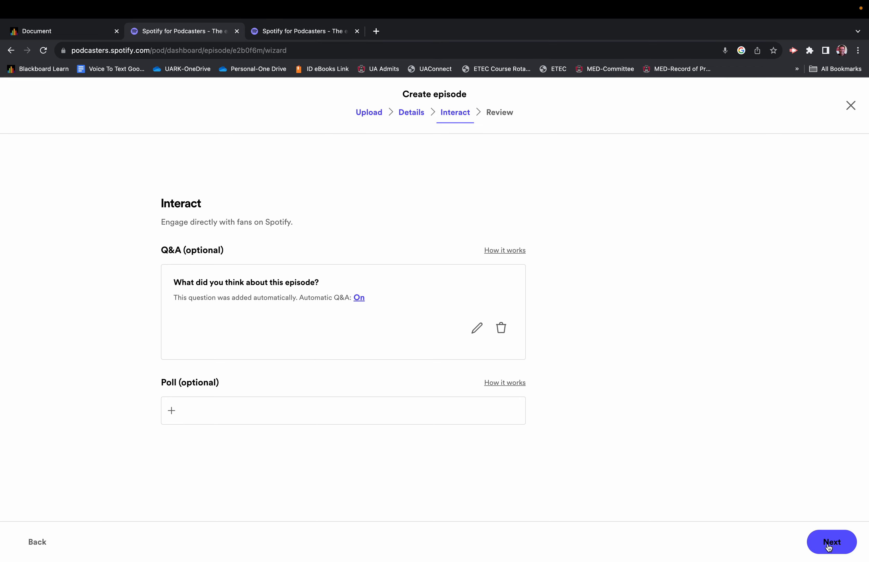
left_click(835, 545)
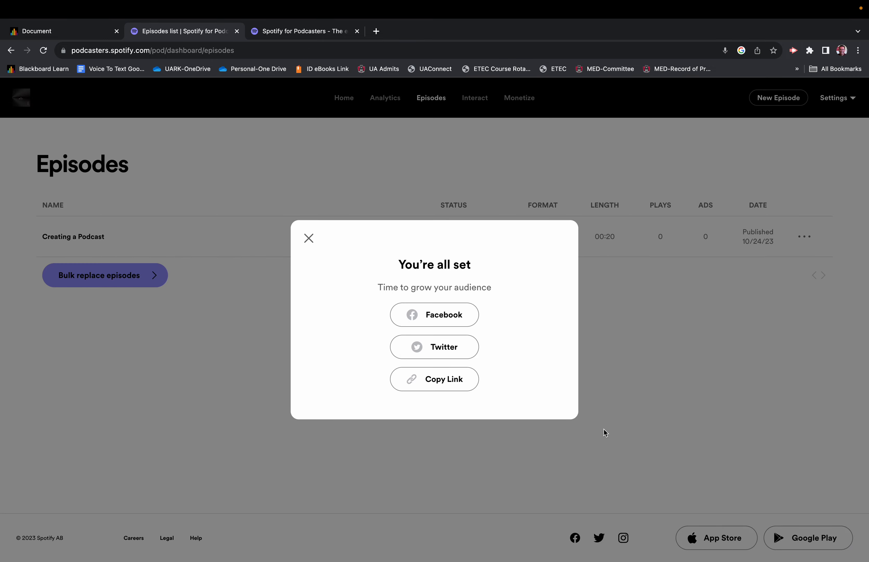
left_click(309, 238)
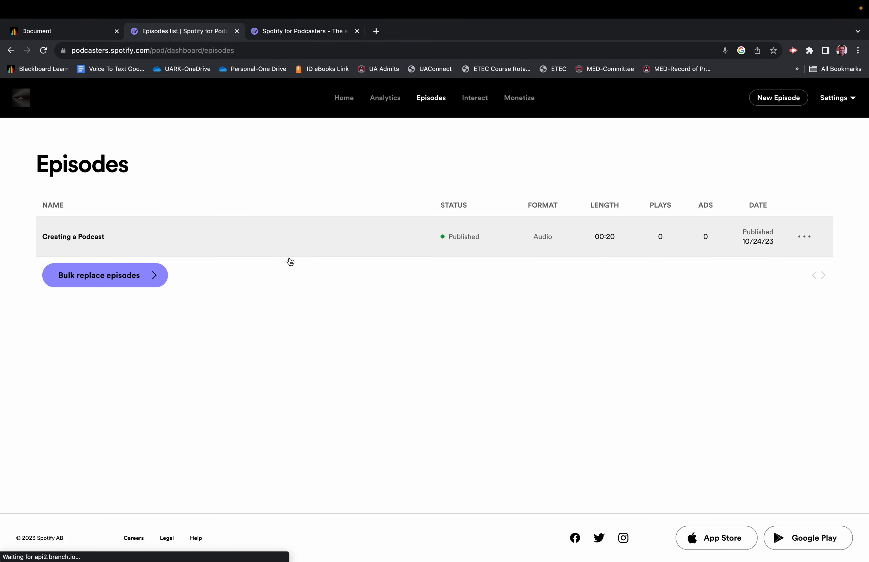
Step: Open the published "Creating a Podcast" episode from the episodes list and copy its share link
left_click(98, 242)
scroll(179, 297, "down", 1)
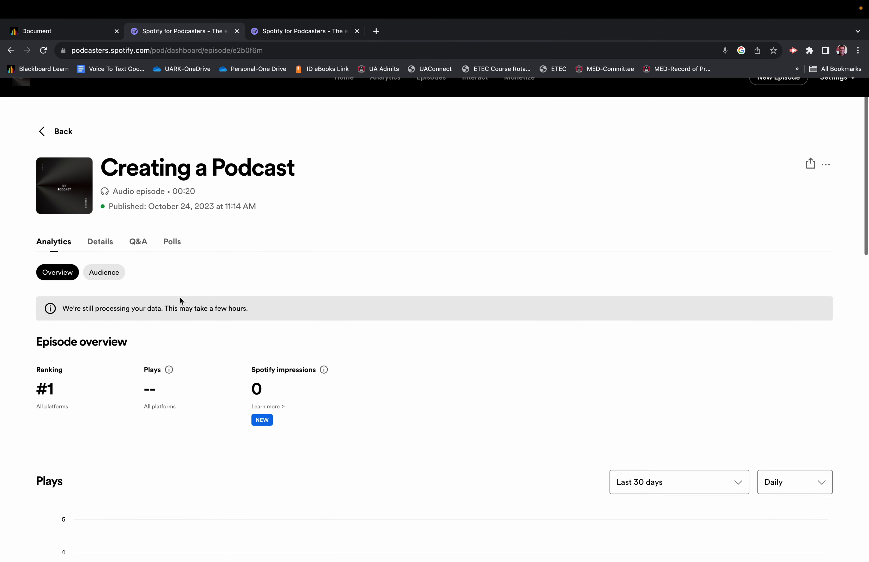
left_click(813, 169)
left_click(767, 196)
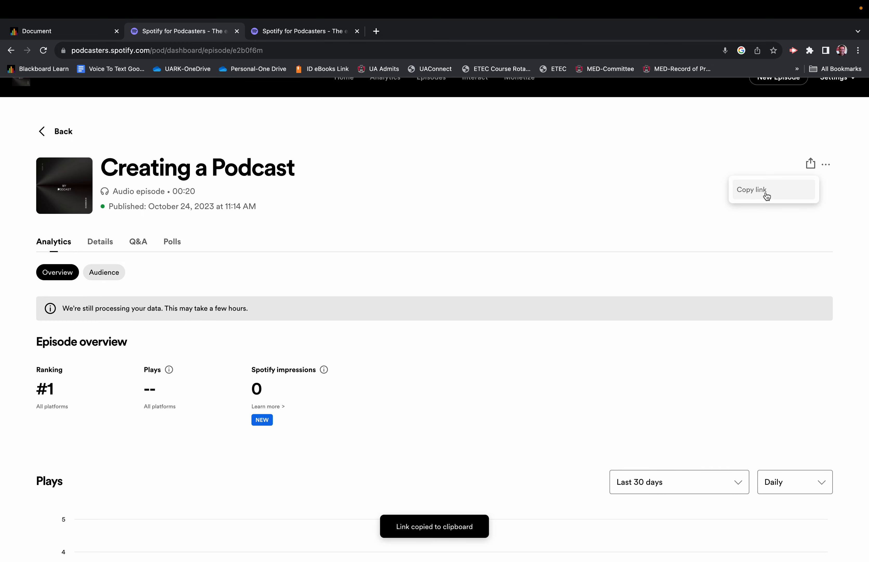
Step: Open the copied episode link in a new browser tab to view the public podcast page
left_click(376, 32)
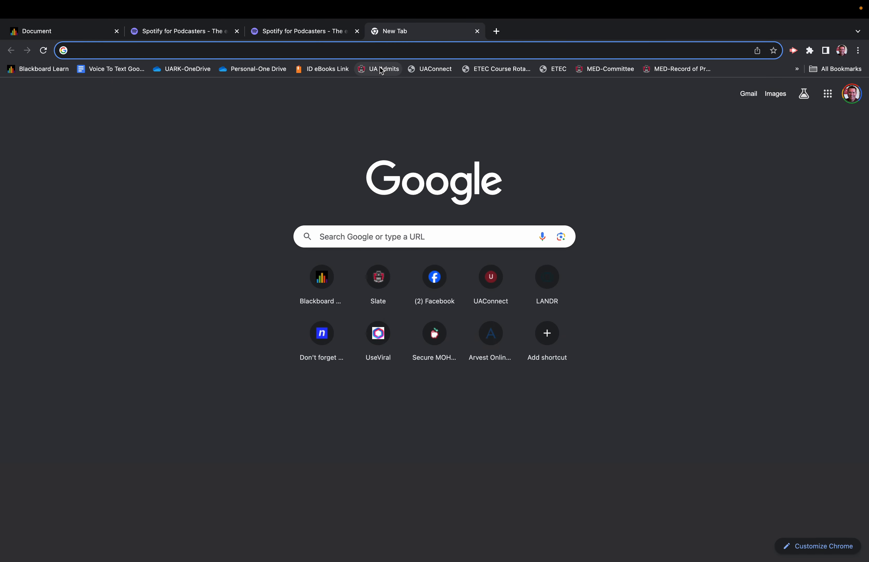
key("super+v")
key("Return")
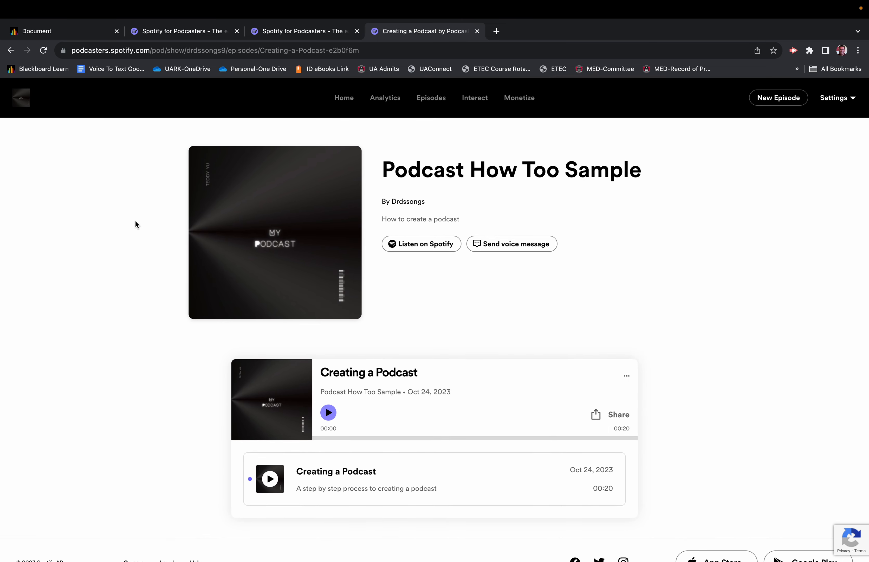
Step: Return to the episodes list and show the available actions for the "Creating a Podcast" episode
left_click(433, 99)
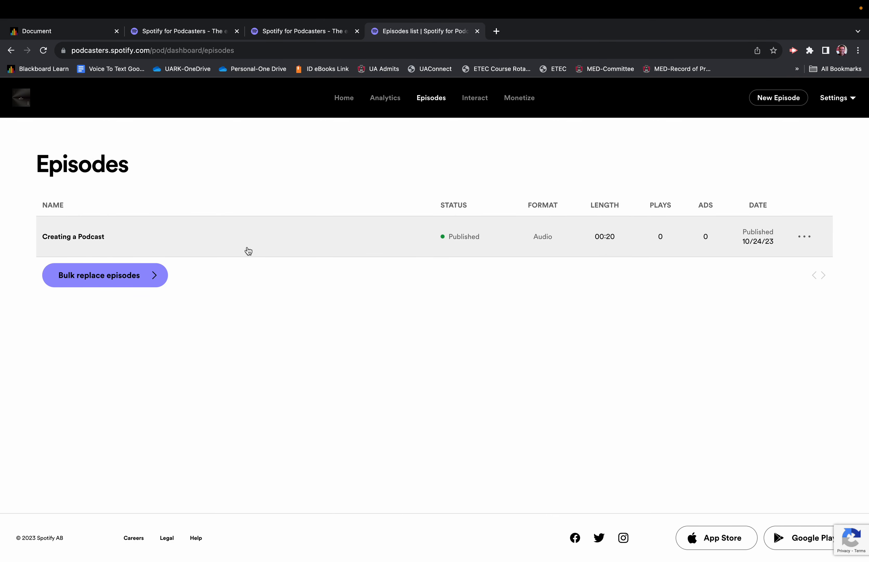
left_click(806, 239)
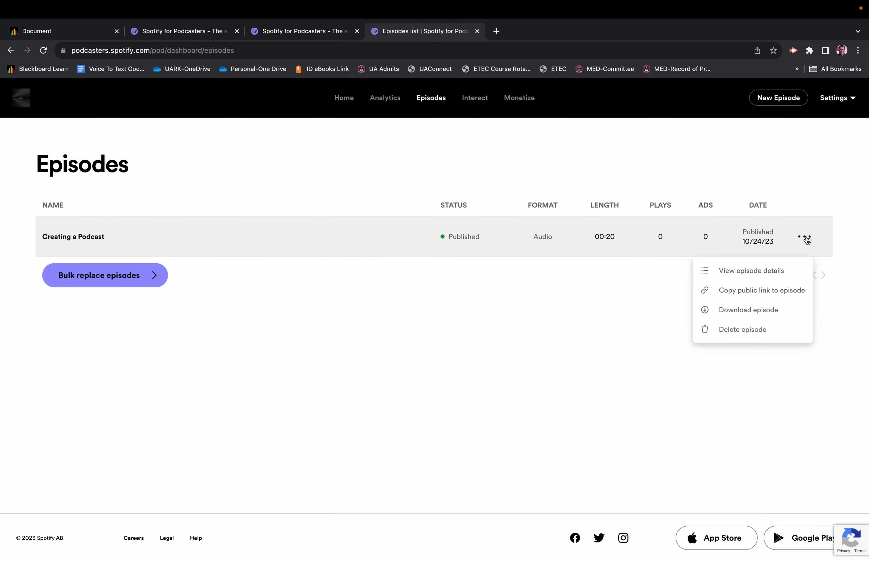